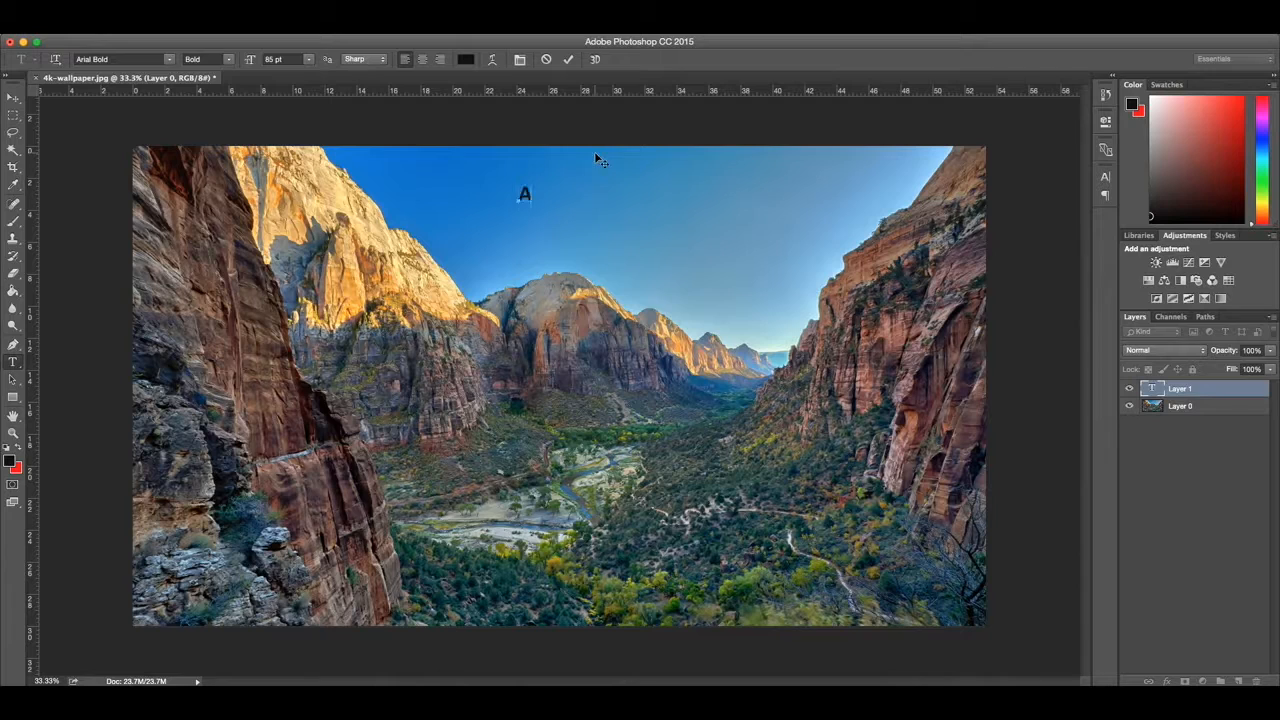
# Step: Complete the title text as "Adobe Photoshop 10 Tools" and set its font to Malayalam Sangam MN Regular
pyautogui.write('be Photoshop 10 Tools')
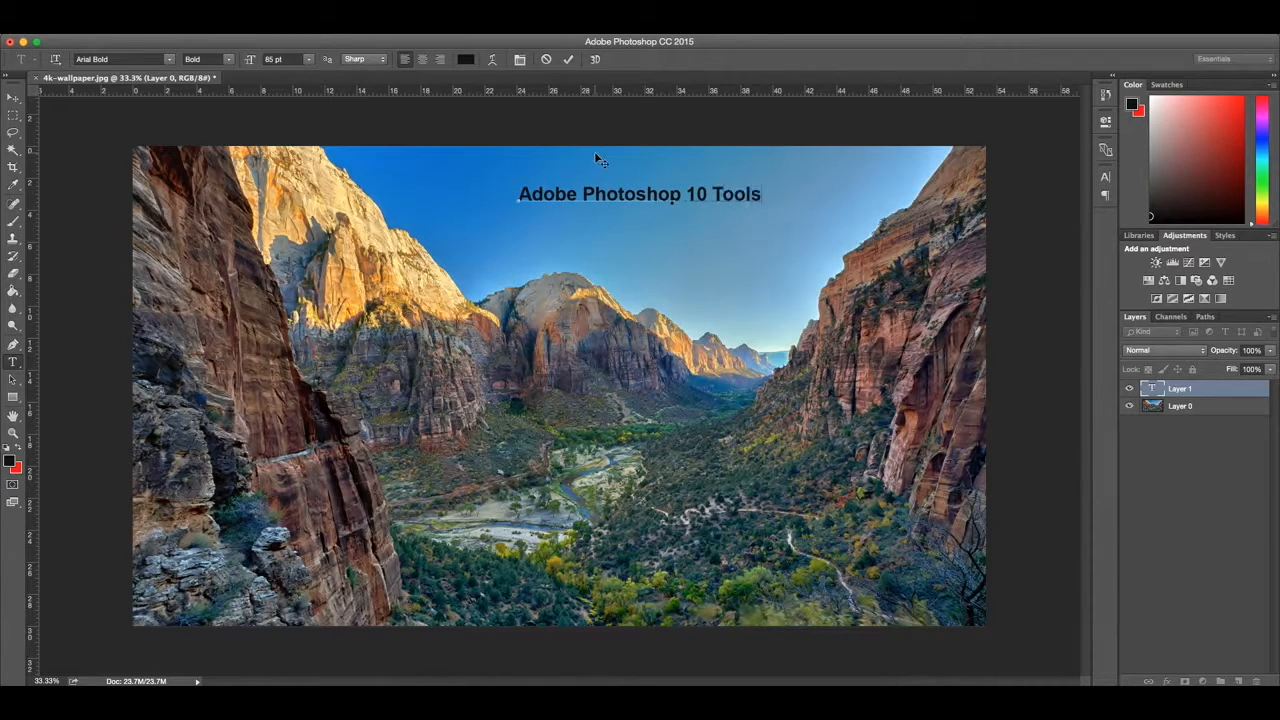
pyautogui.hotkey('ctrl', 'a')
pyautogui.click(170, 59)
pyautogui.scroll(-15, 234, 395)
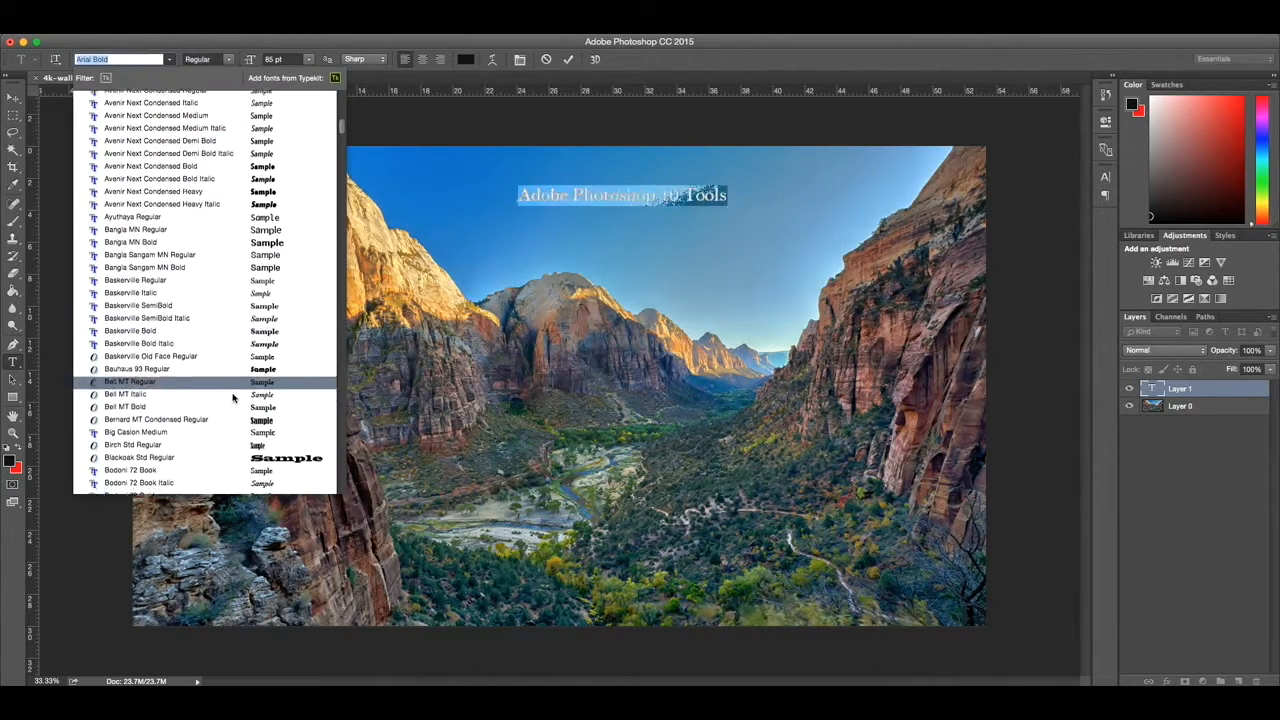
pyautogui.scroll(-10, 244, 366)
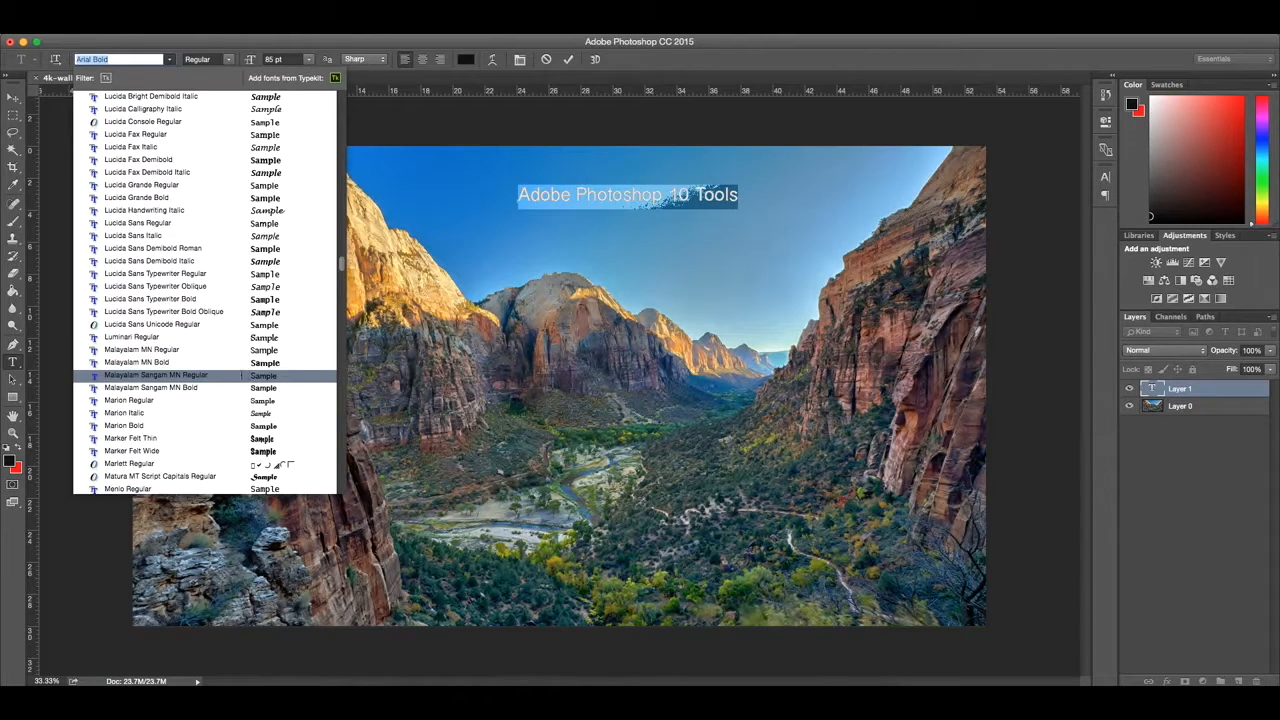
pyautogui.click(242, 376)
# Step: Make the title bold at 105 pt and position it in the sky above the valley
pyautogui.moveTo(686, 240); pyautogui.dragTo(725, 240)
pyautogui.click(228, 60)
pyautogui.click(216, 66)
pyautogui.moveTo(251, 59); pyautogui.dragTo(265, 59)
pyautogui.moveTo(593, 225)
pyautogui.mouseDown()
pyautogui.moveTo(591, 213)
pyautogui.moveTo(599, 221)
pyautogui.mouseUp()
pyautogui.click(1209, 505)
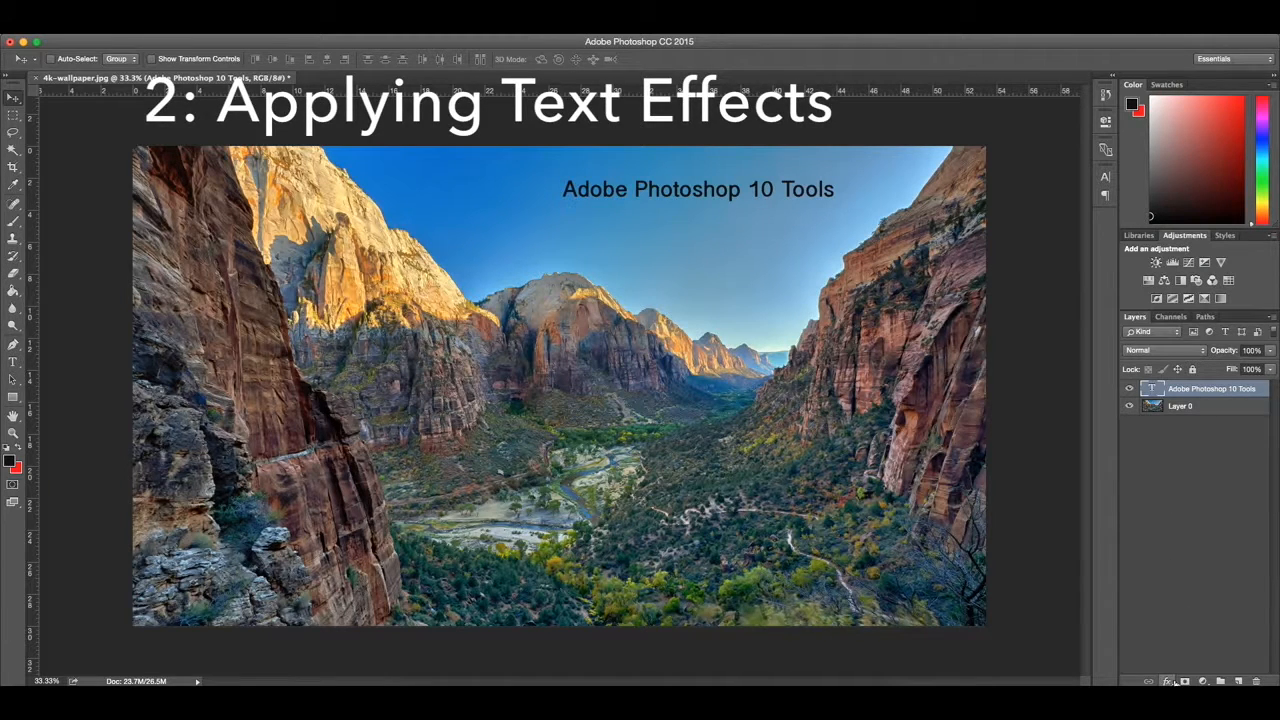
# Step: Add a Multiply drop shadow to the title text, angled at 121°, with slightly increased distance and fine-tuned opacity
pyautogui.click(1167, 681)
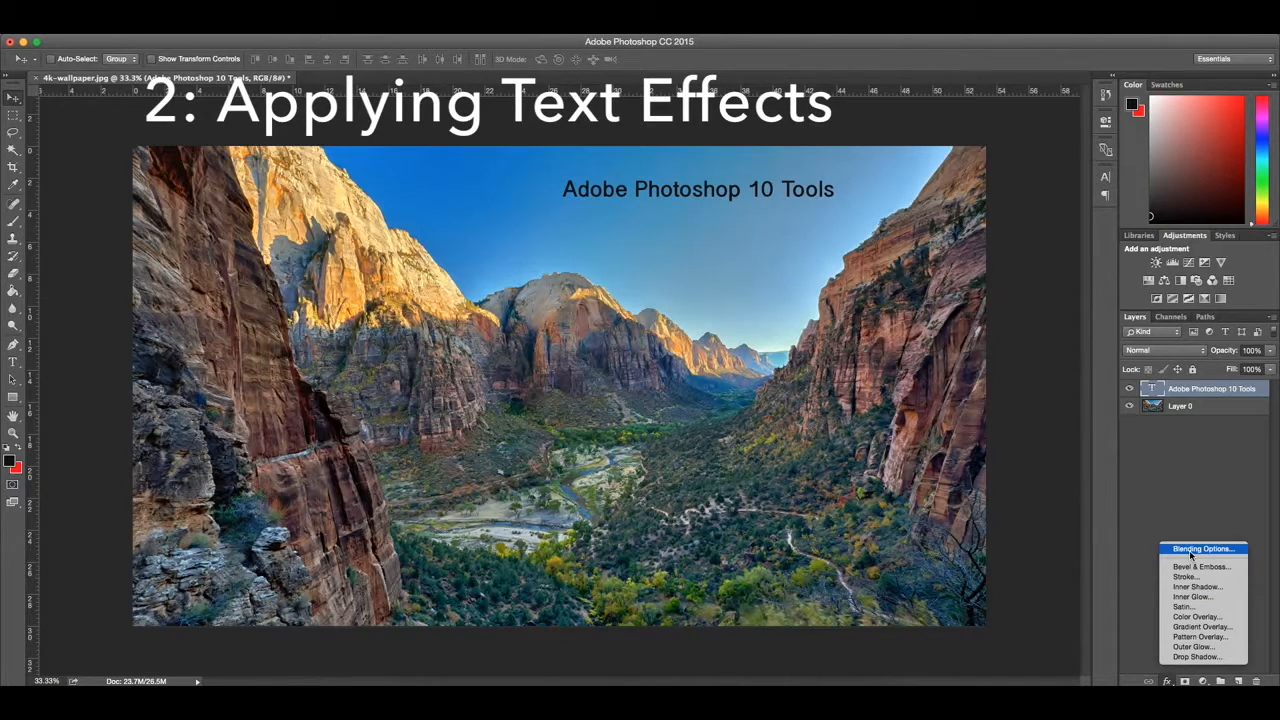
pyautogui.click(1216, 656)
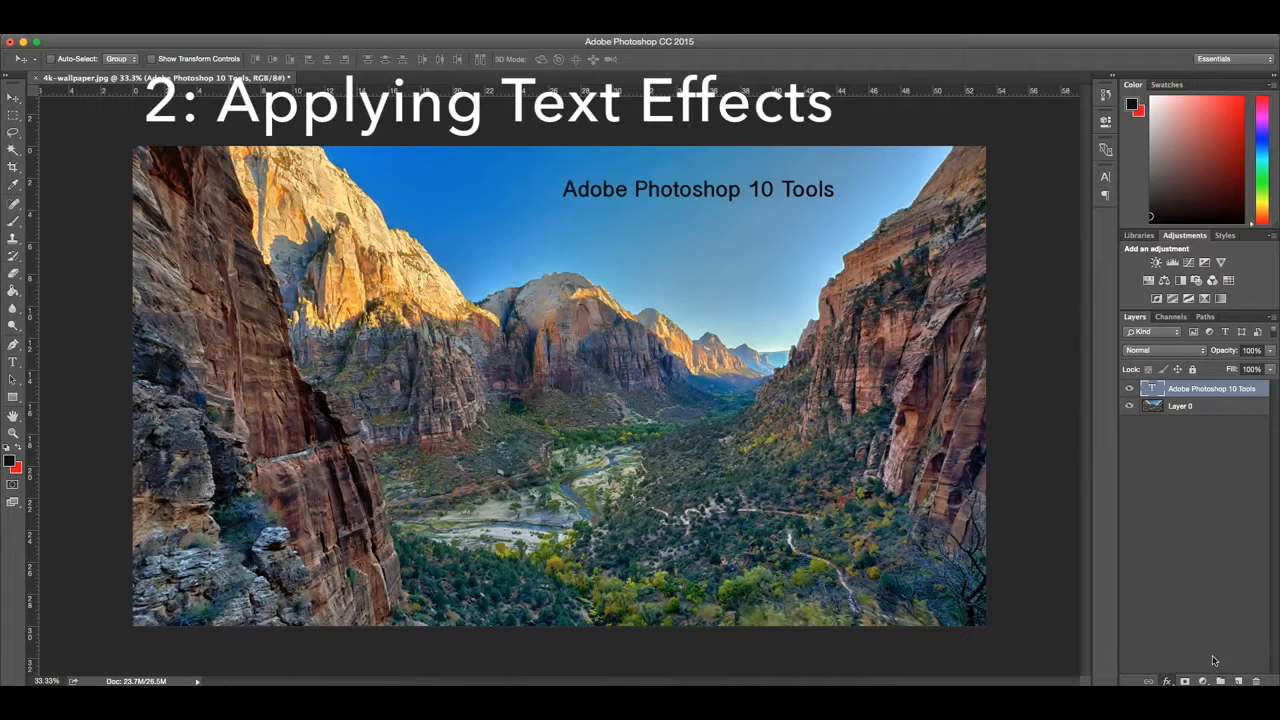
pyautogui.moveTo(711, 181); pyautogui.dragTo(586, 241)
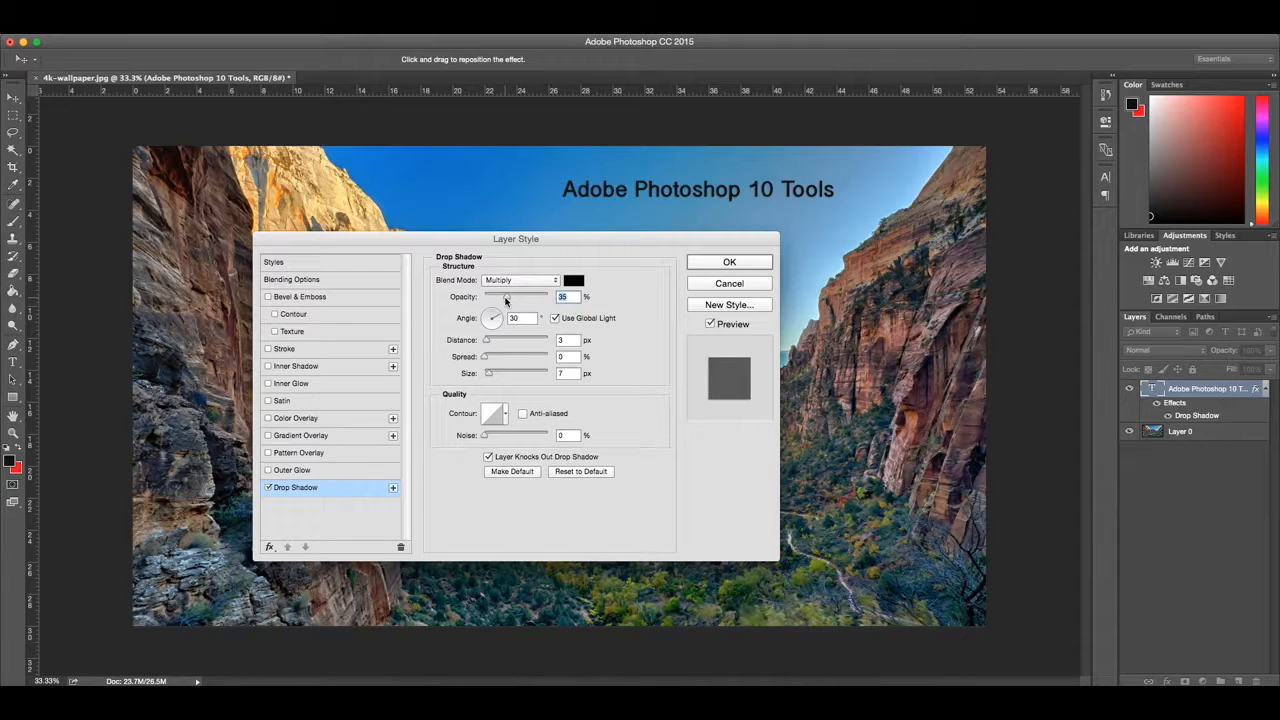
pyautogui.moveTo(506, 298); pyautogui.dragTo(512, 298)
pyautogui.moveTo(487, 340)
pyautogui.mouseDown()
pyautogui.moveTo(541, 341)
pyautogui.moveTo(516, 347)
pyautogui.moveTo(471, 294)
pyautogui.moveTo(517, 338)
pyautogui.moveTo(490, 342)
pyautogui.mouseUp()
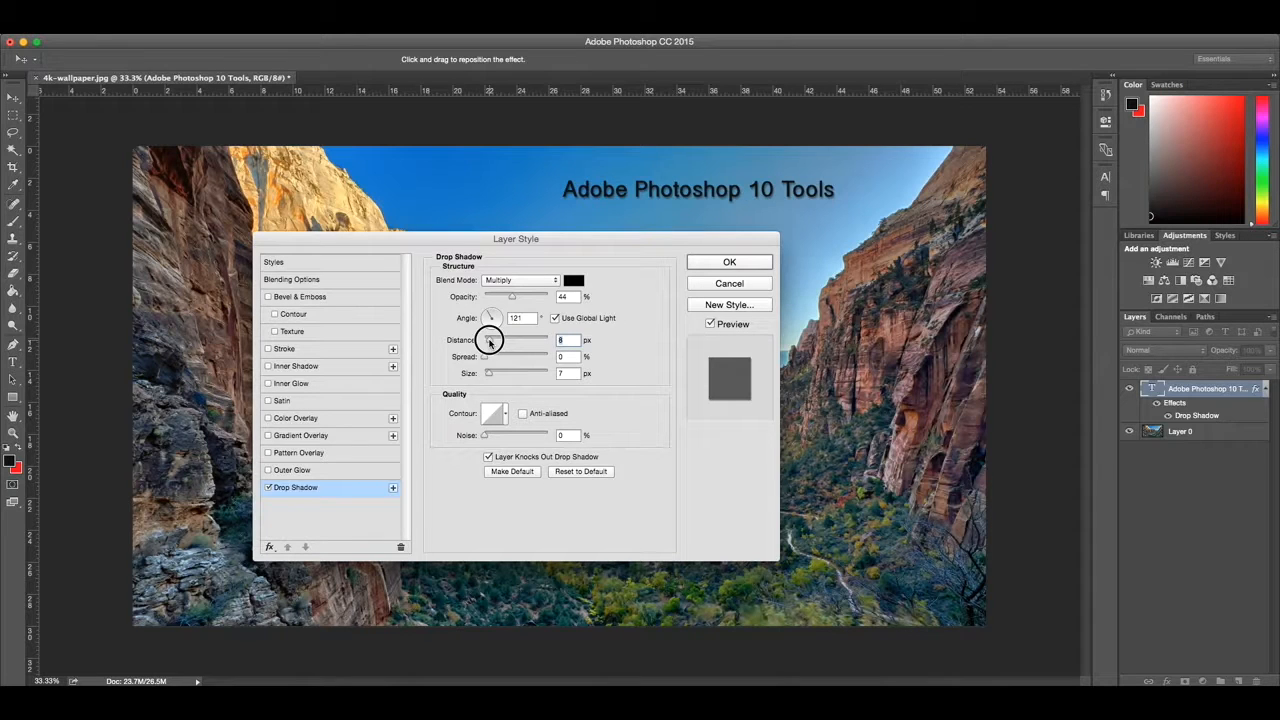
pyautogui.moveTo(491, 342)
pyautogui.mouseDown()
pyautogui.moveTo(489, 315)
pyautogui.moveTo(491, 341)
pyautogui.mouseUp()
pyautogui.moveTo(512, 297)
pyautogui.mouseDown()
pyautogui.moveTo(523, 298)
pyautogui.moveTo(505, 301)
pyautogui.mouseUp()
pyautogui.click(750, 261)
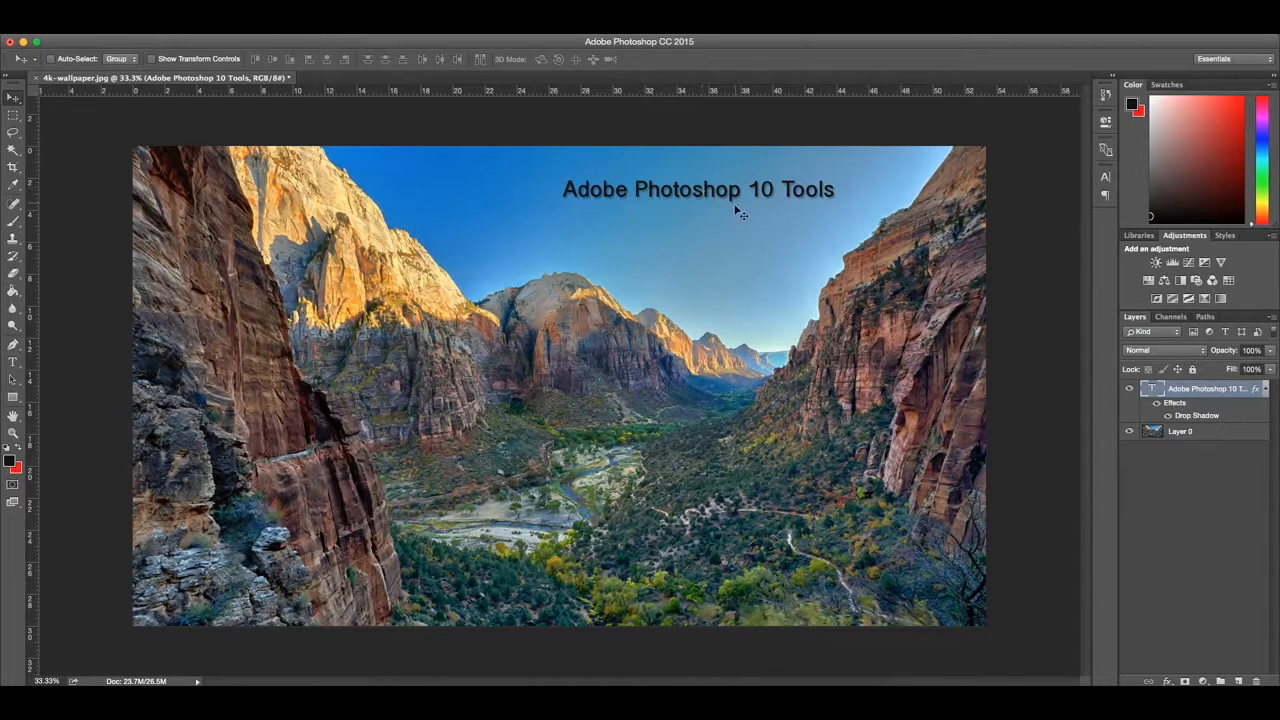
# Step: Insert a colon after "Photoshop" so the title reads "Adobe Photoshop: 10 Tools"
pyautogui.click(12, 362)
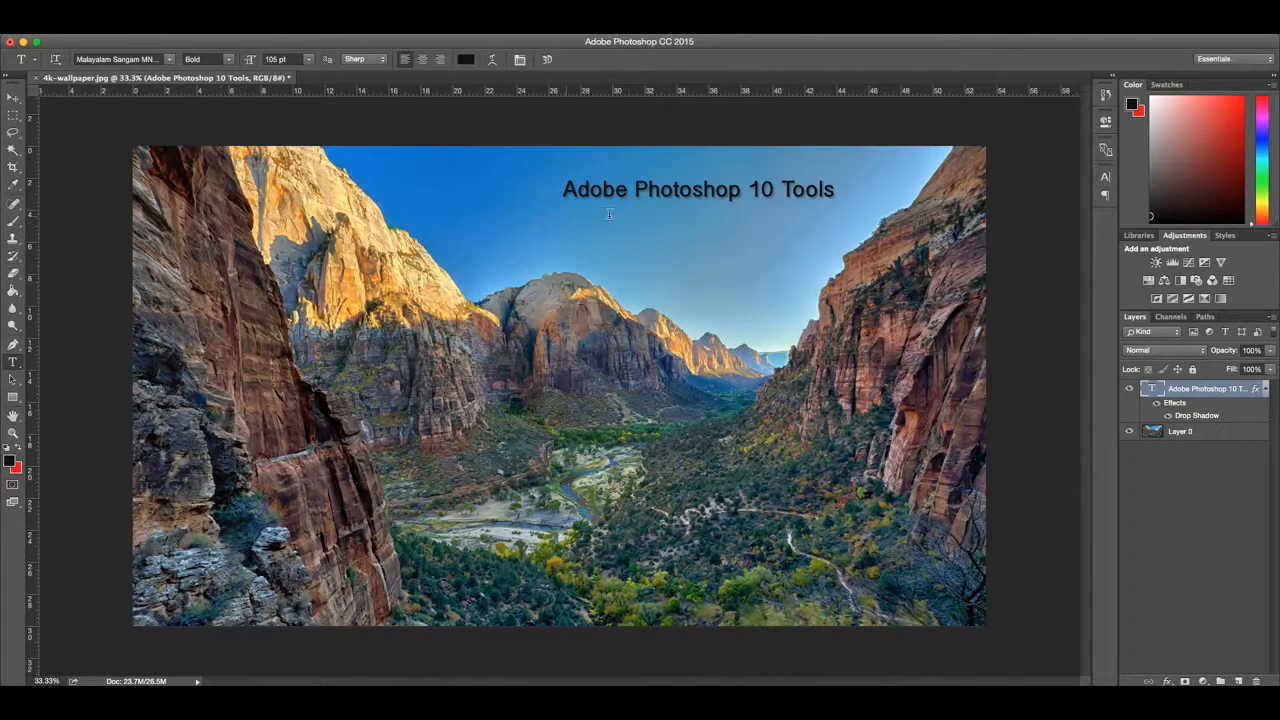
pyautogui.click(750, 189)
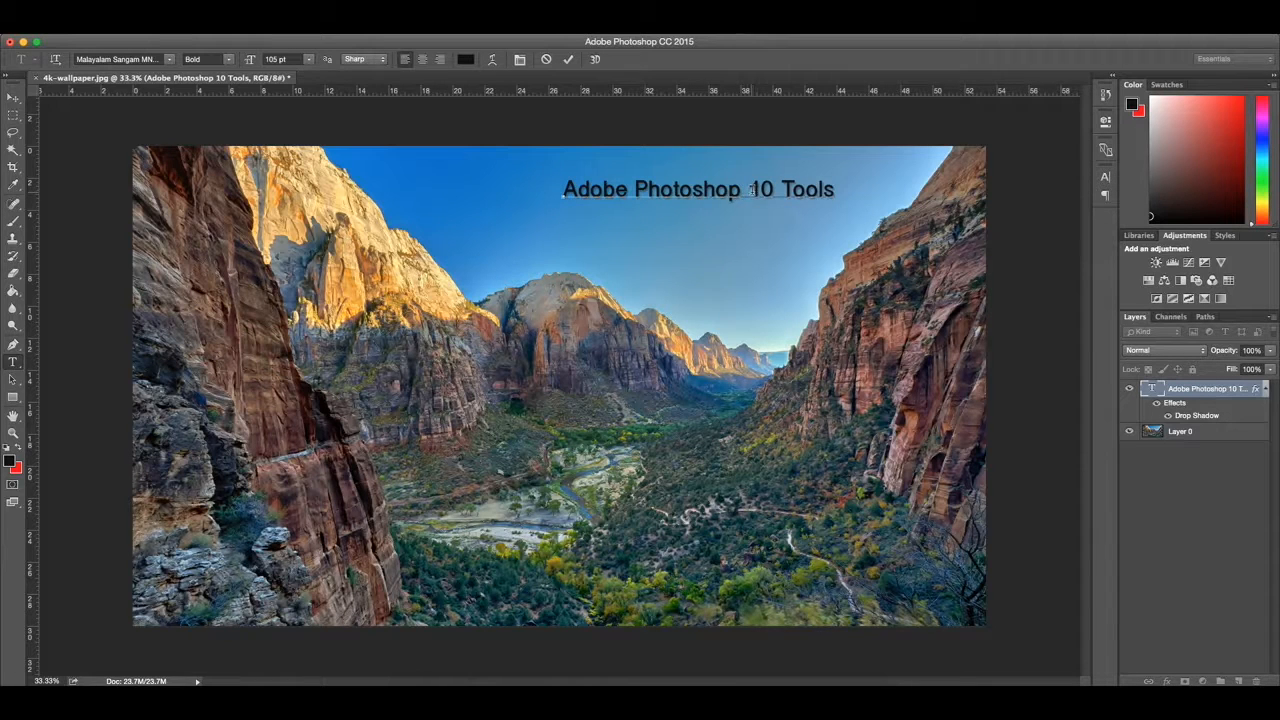
pyautogui.click(741, 191)
pyautogui.write(':')
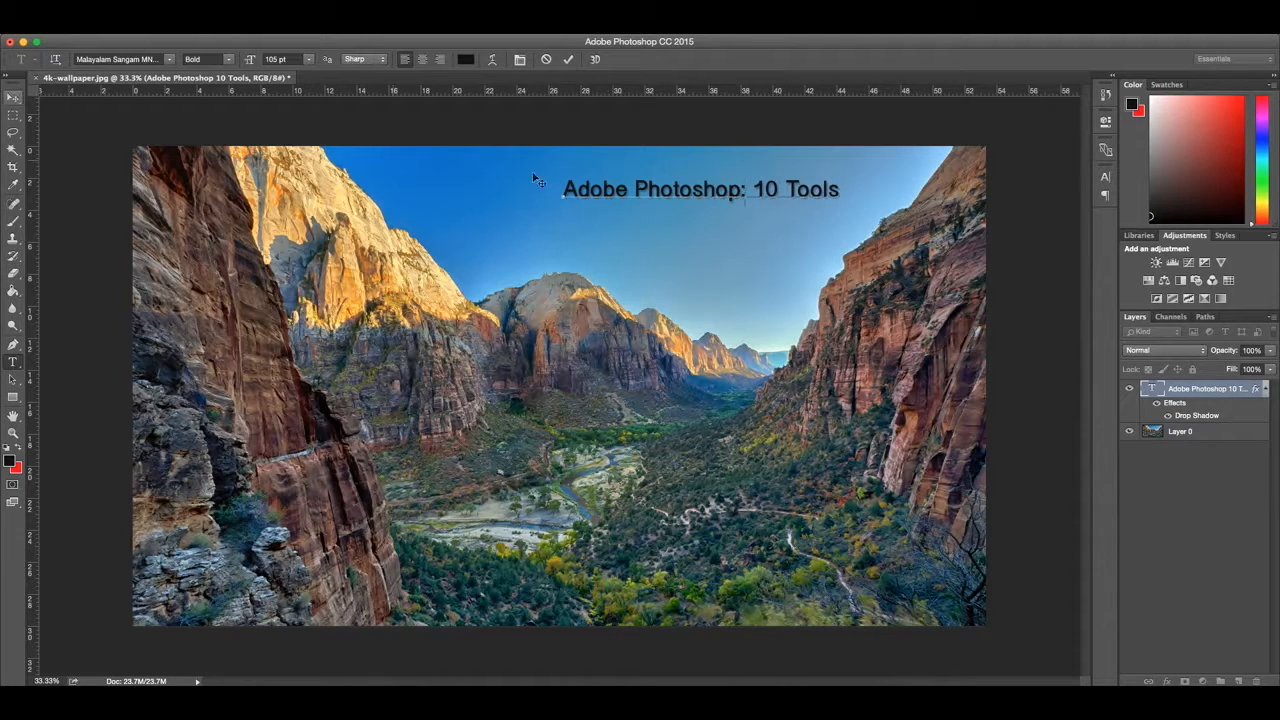
pyautogui.click(1148, 504)
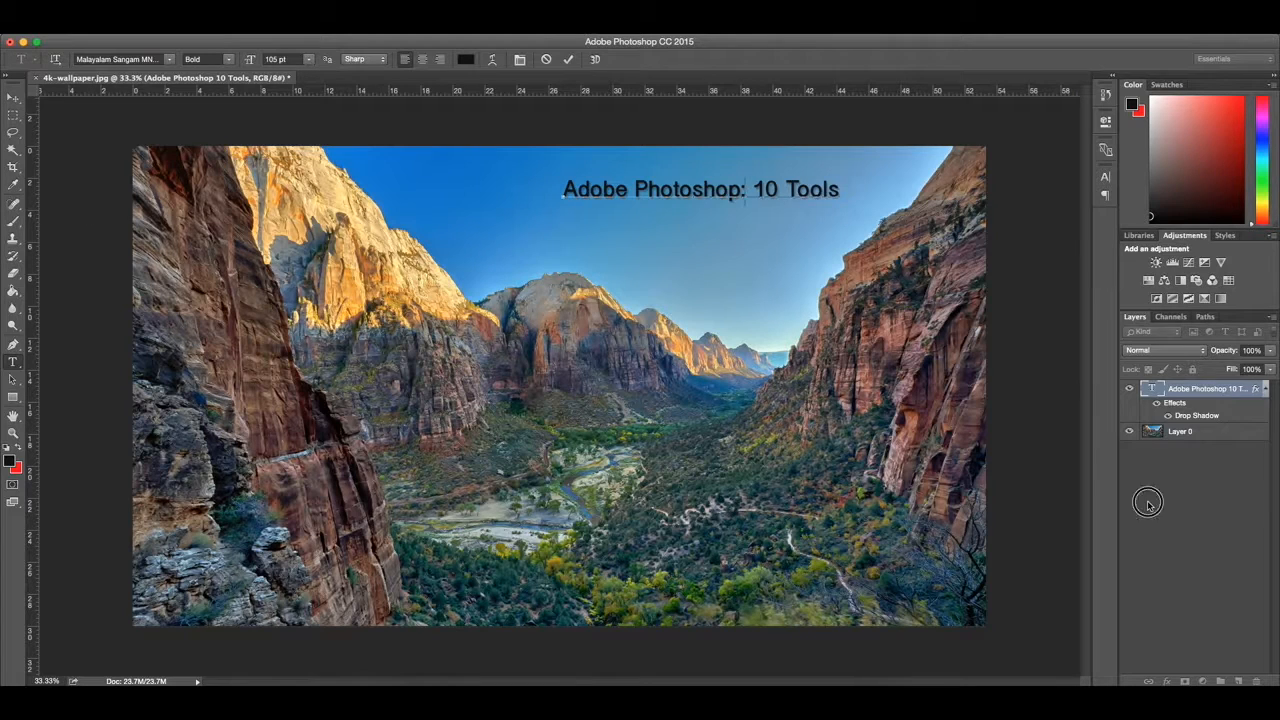
# Step: Crop about an eighth of the width off the photo's left side, keeping the full height
pyautogui.click(14, 166)
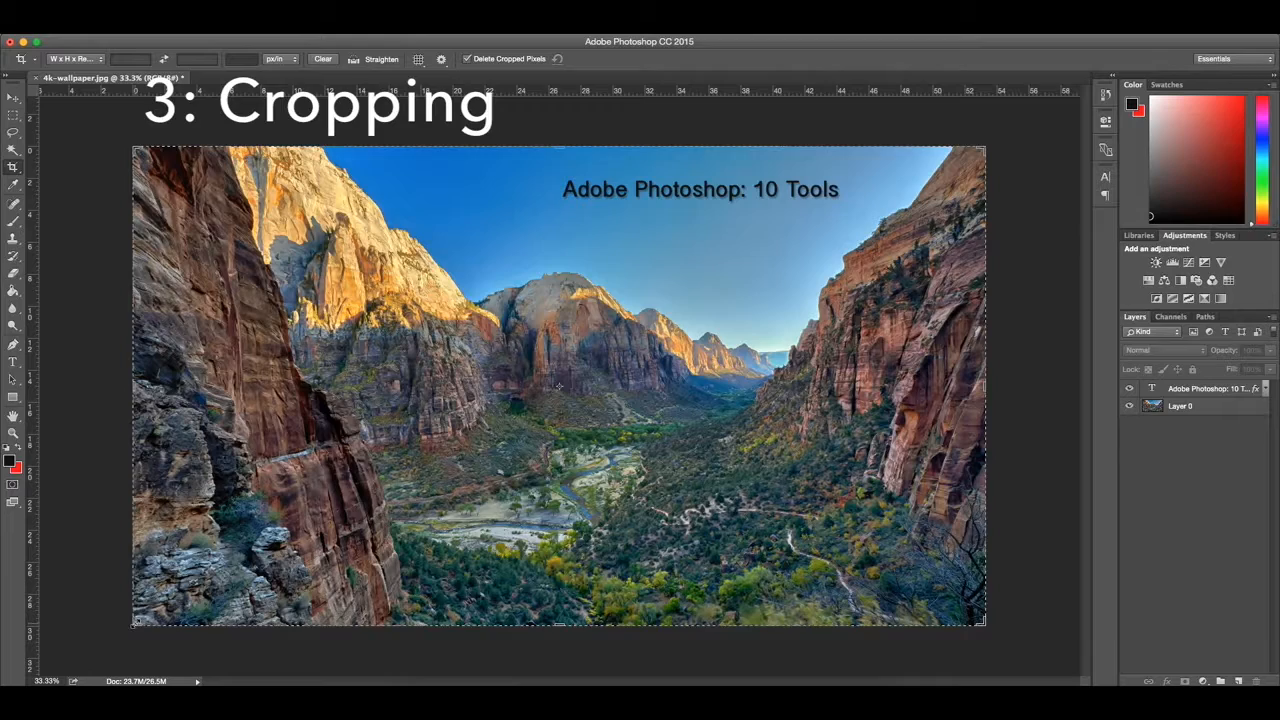
pyautogui.moveTo(134, 624); pyautogui.dragTo(185, 624)
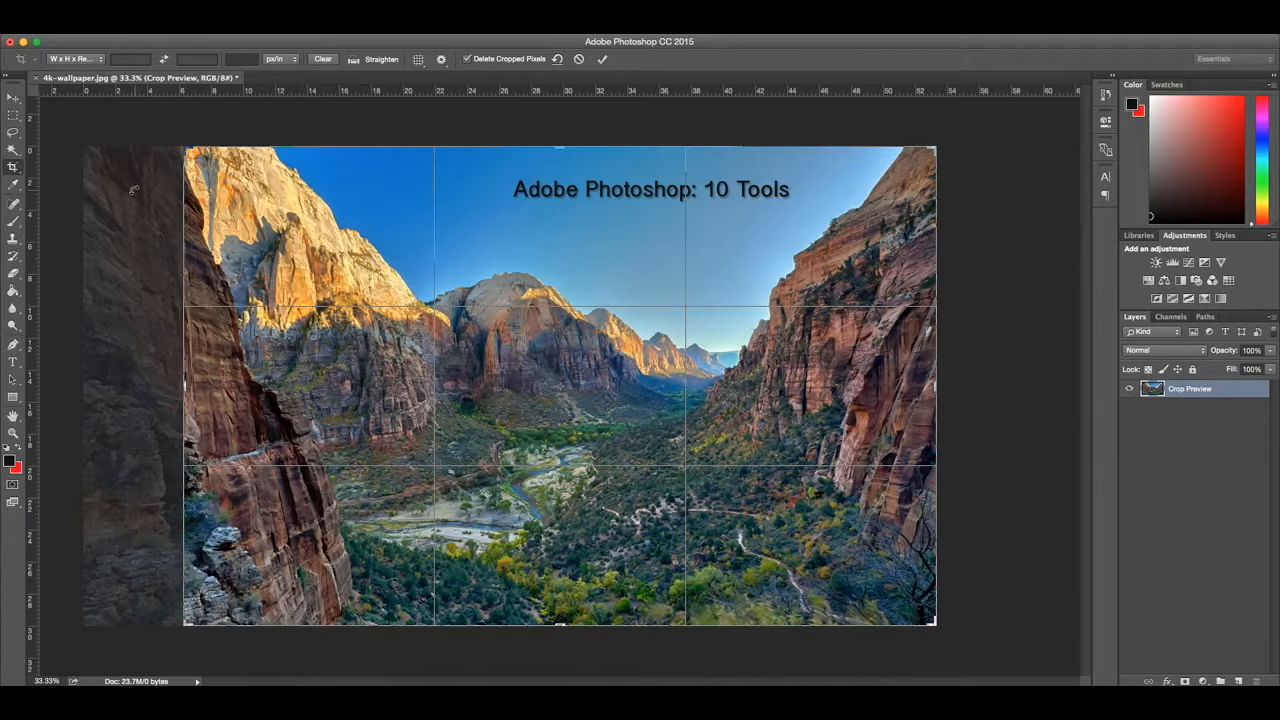
pyautogui.press('Return')
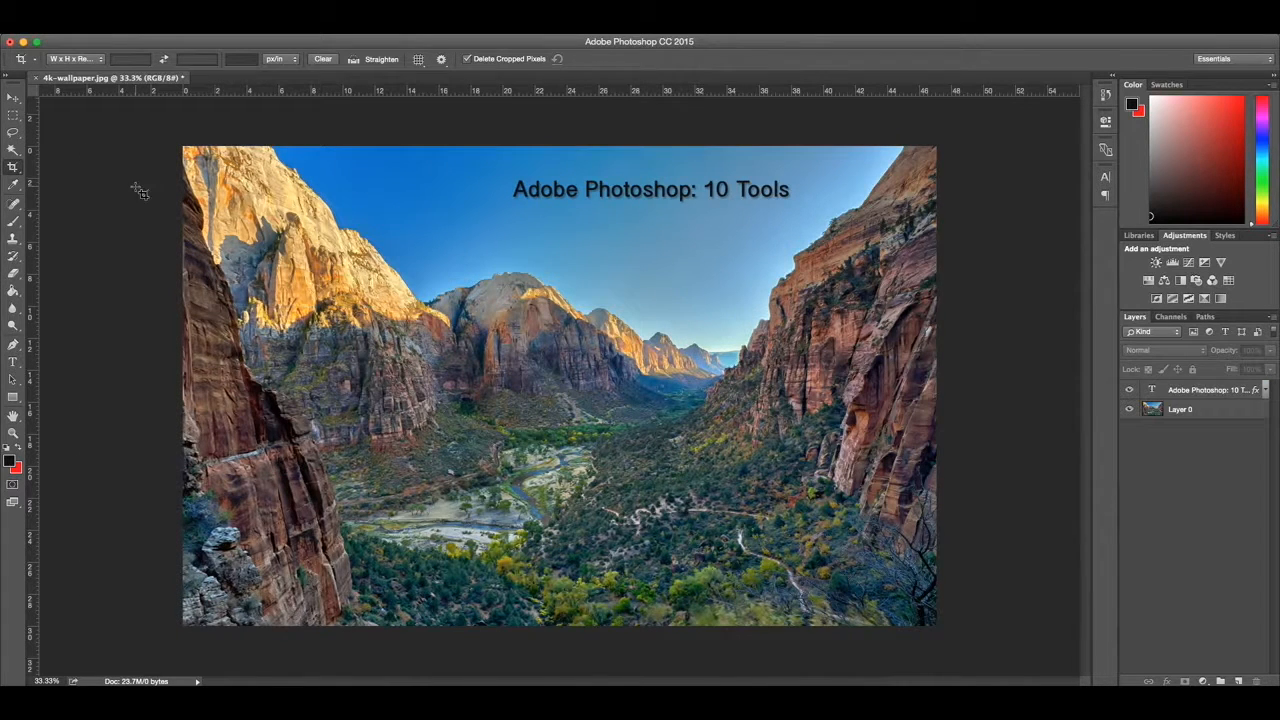
# Step: Draw a thin black rectangle about 1251 × 33 px directly beneath the title, on a layer above it
pyautogui.click(14, 99)
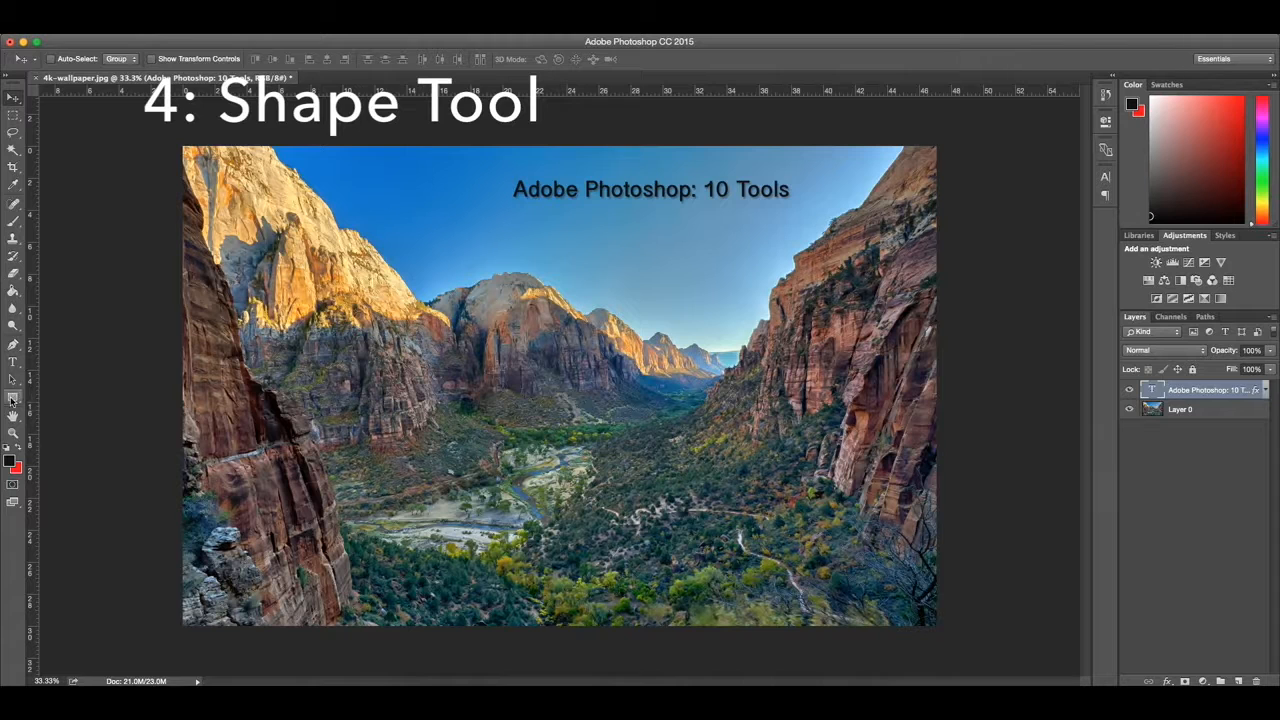
pyautogui.click(13, 398)
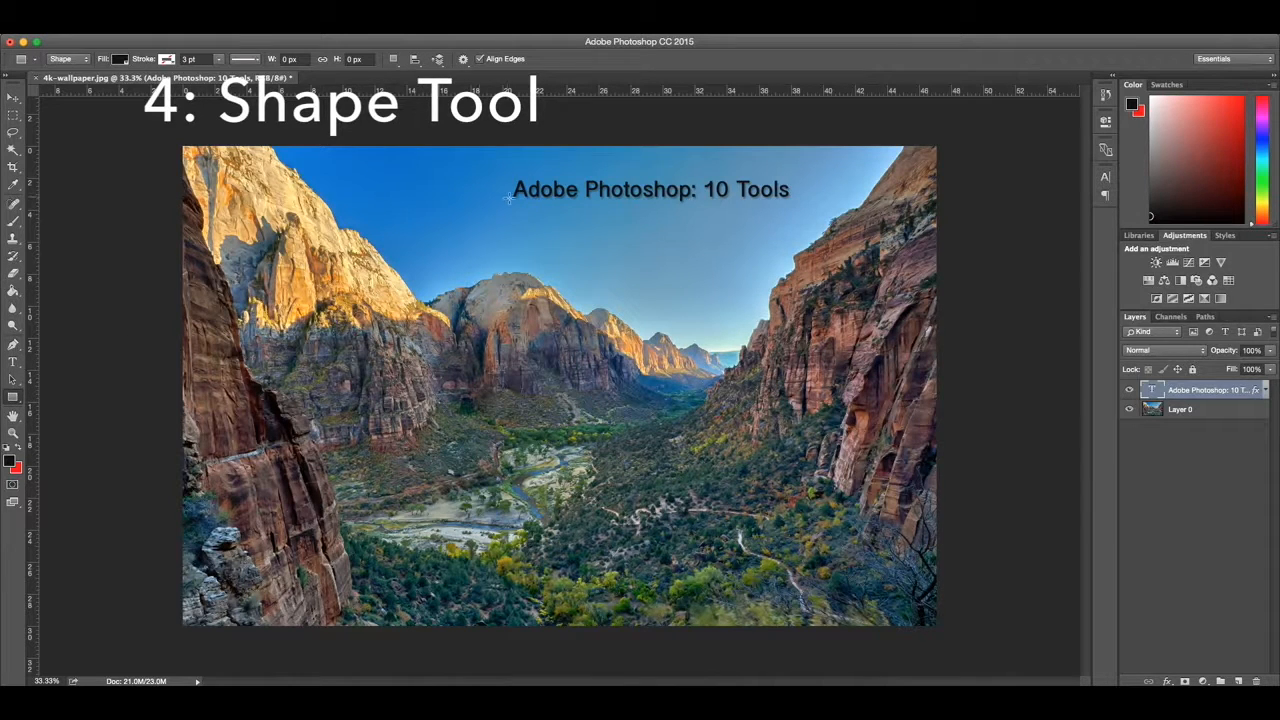
pyautogui.moveTo(511, 201); pyautogui.dragTo(790, 208)
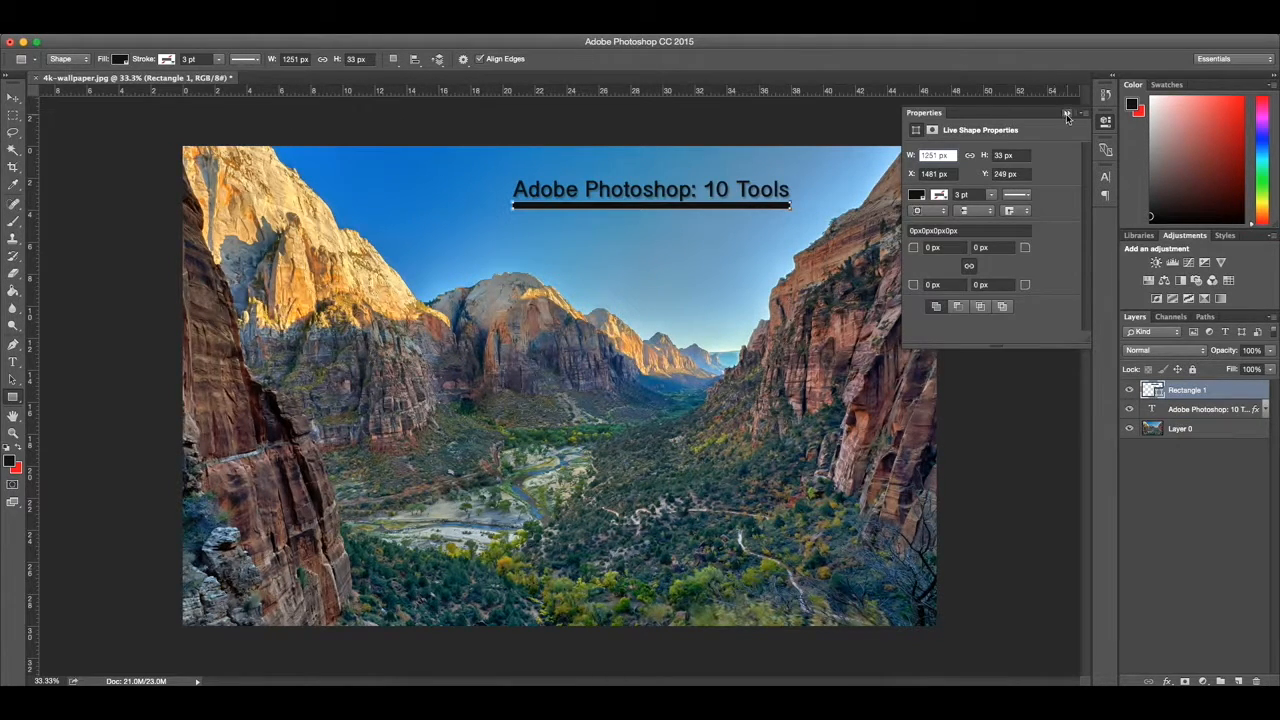
pyautogui.click(1068, 115)
# Step: Move the black bar slightly lower to leave a gap under the title, aligned with the text's left edge
pyautogui.click(13, 97)
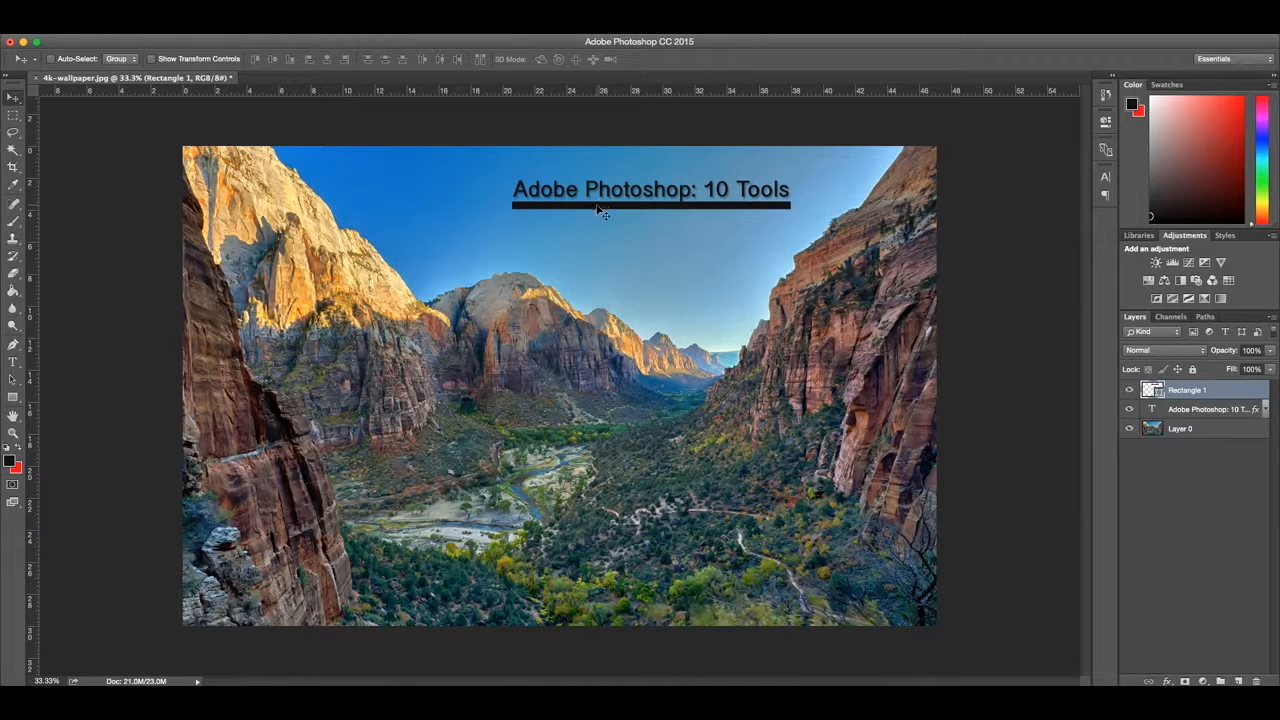
pyautogui.moveTo(597, 210); pyautogui.dragTo(592, 210)
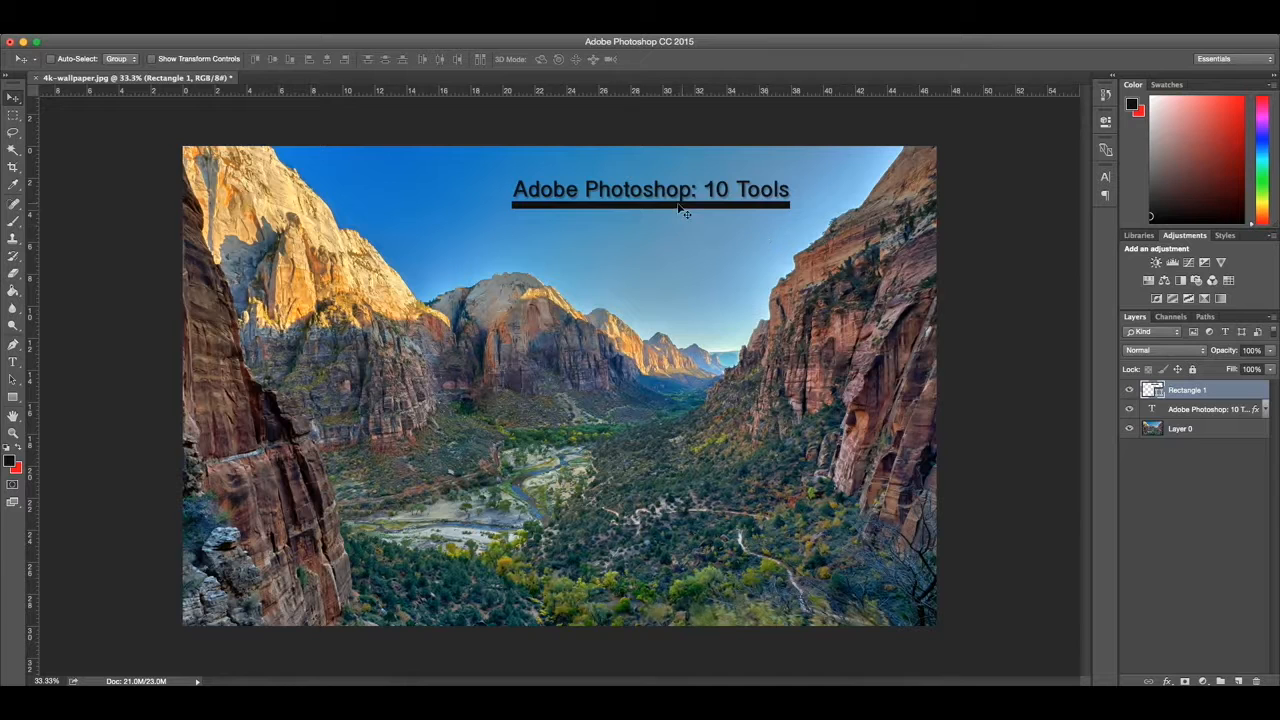
pyautogui.press('Down')
pyautogui.press('Down')
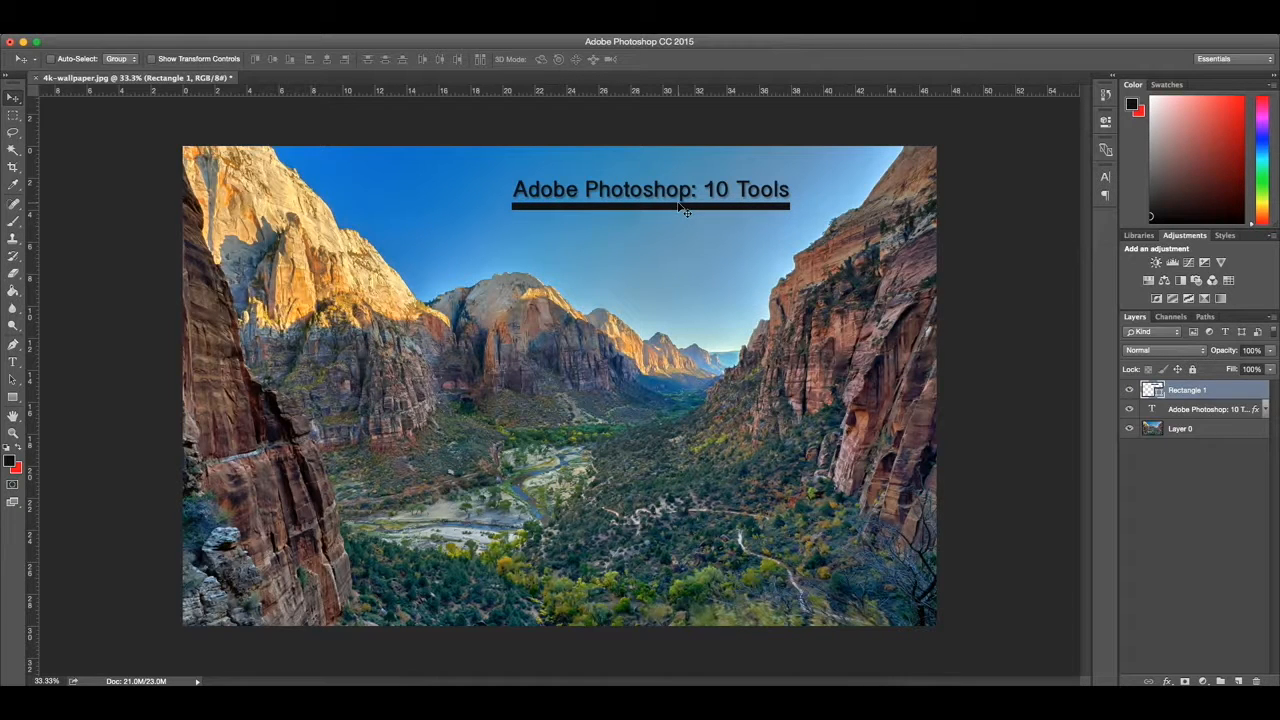
pyautogui.press('Down')
pyautogui.press('Down')
pyautogui.moveTo(720, 209); pyautogui.dragTo(714, 210)
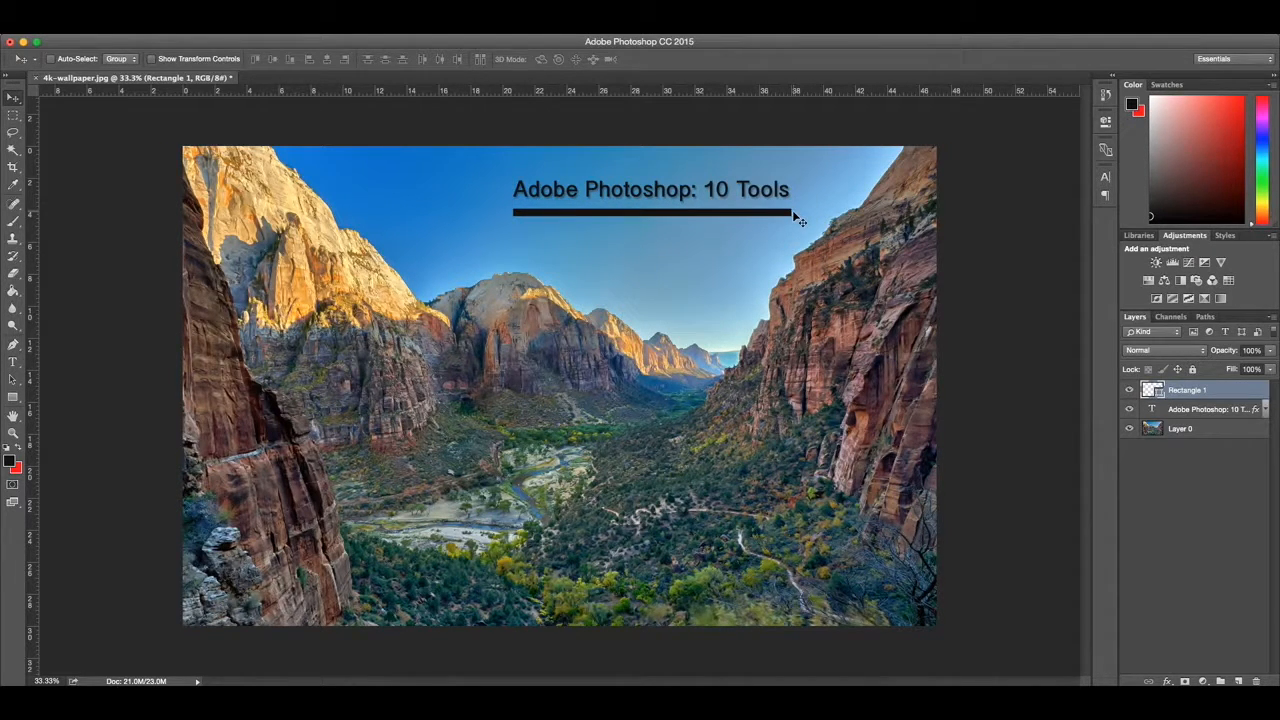
# Step: Transform the black bar to a width of about 1240 px so it ends level with the title
pyautogui.press('super+t')
pyautogui.moveTo(792, 212); pyautogui.dragTo(789, 215)
pyautogui.press('Return')
pyautogui.click(1164, 461)
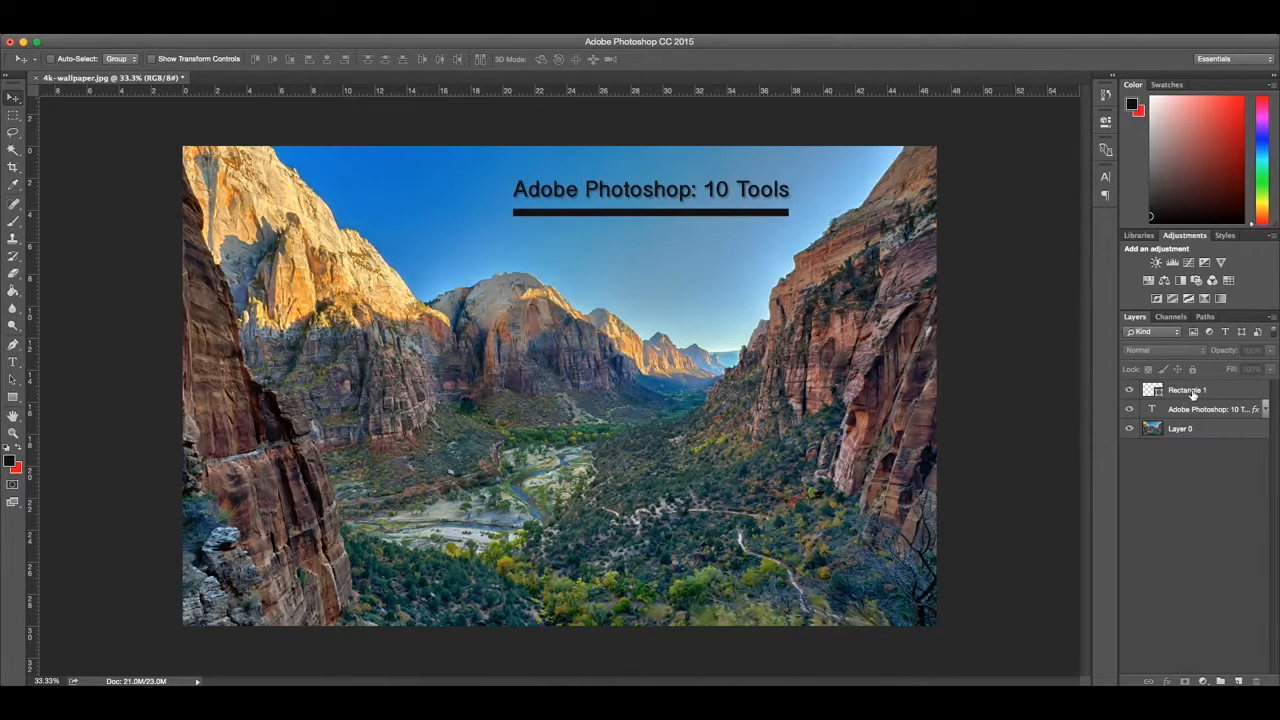
# Step: Fill the bar with a linear black-to-transparent gradient at a 0° angle
pyautogui.click(1190, 391)
pyautogui.click(14, 398)
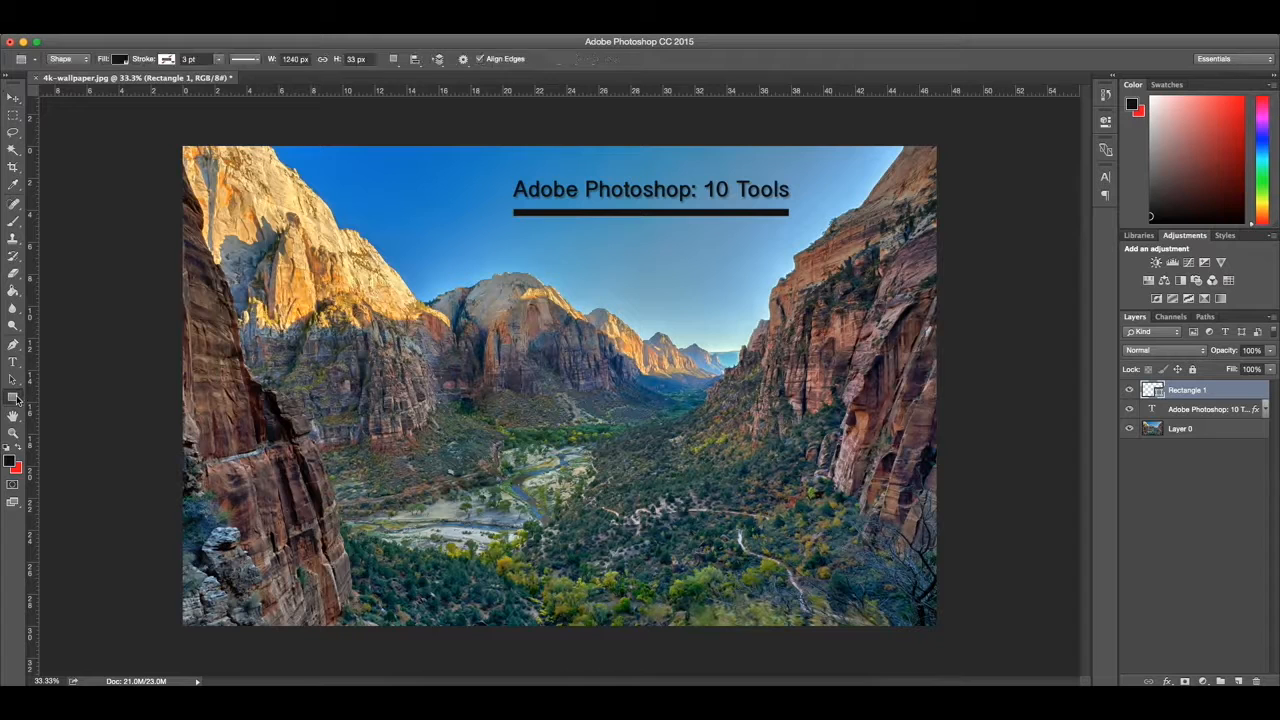
pyautogui.click(120, 62)
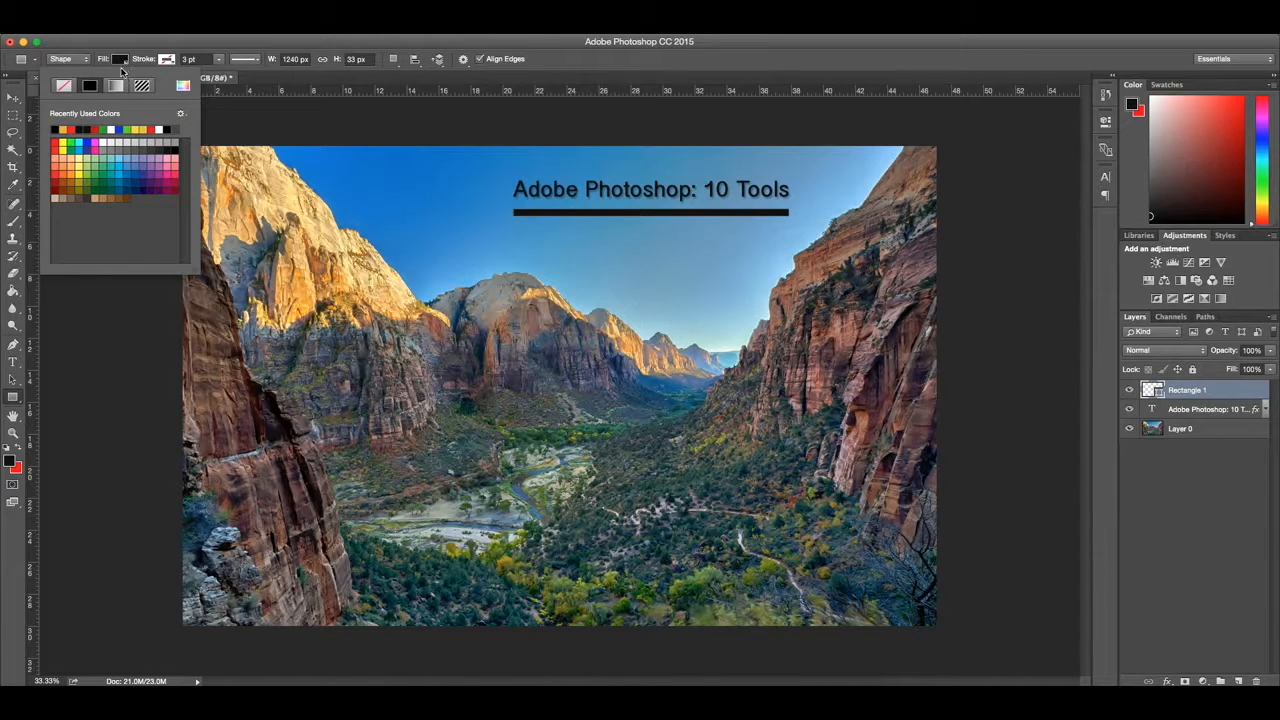
pyautogui.click(118, 86)
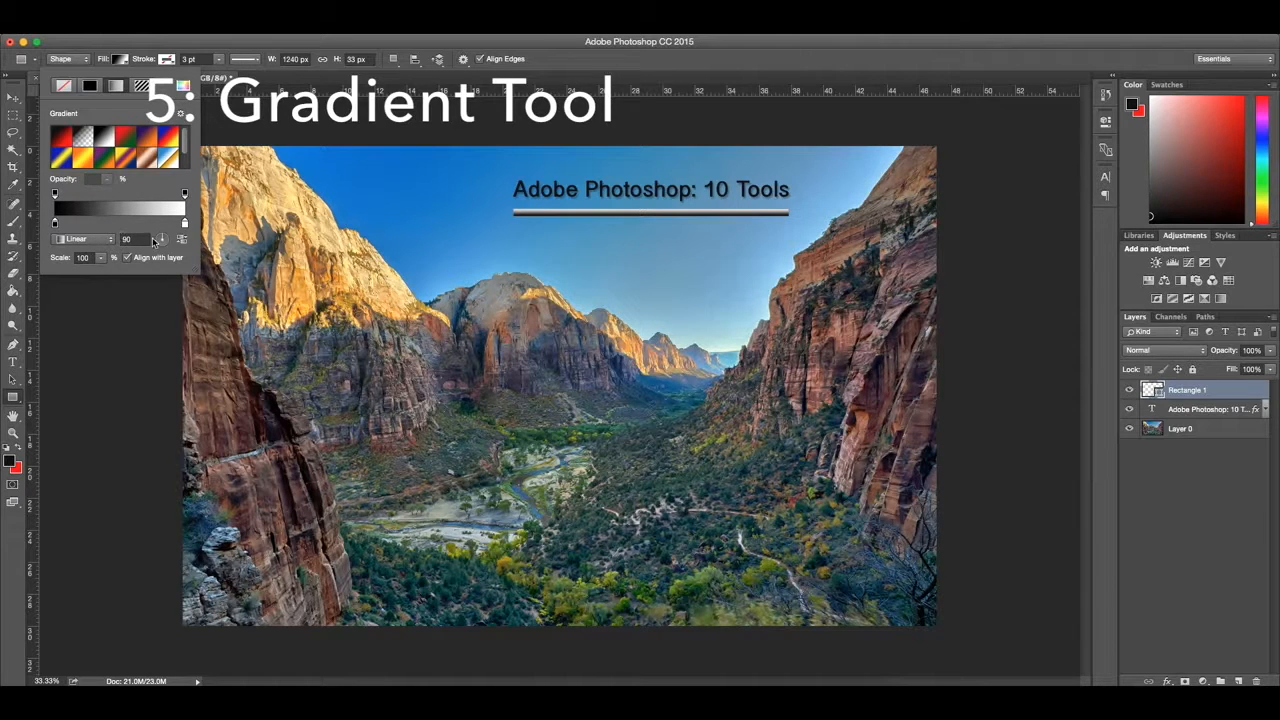
pyautogui.moveTo(163, 240)
pyautogui.mouseDown()
pyautogui.moveTo(152, 232)
pyautogui.moveTo(177, 240)
pyautogui.mouseUp()
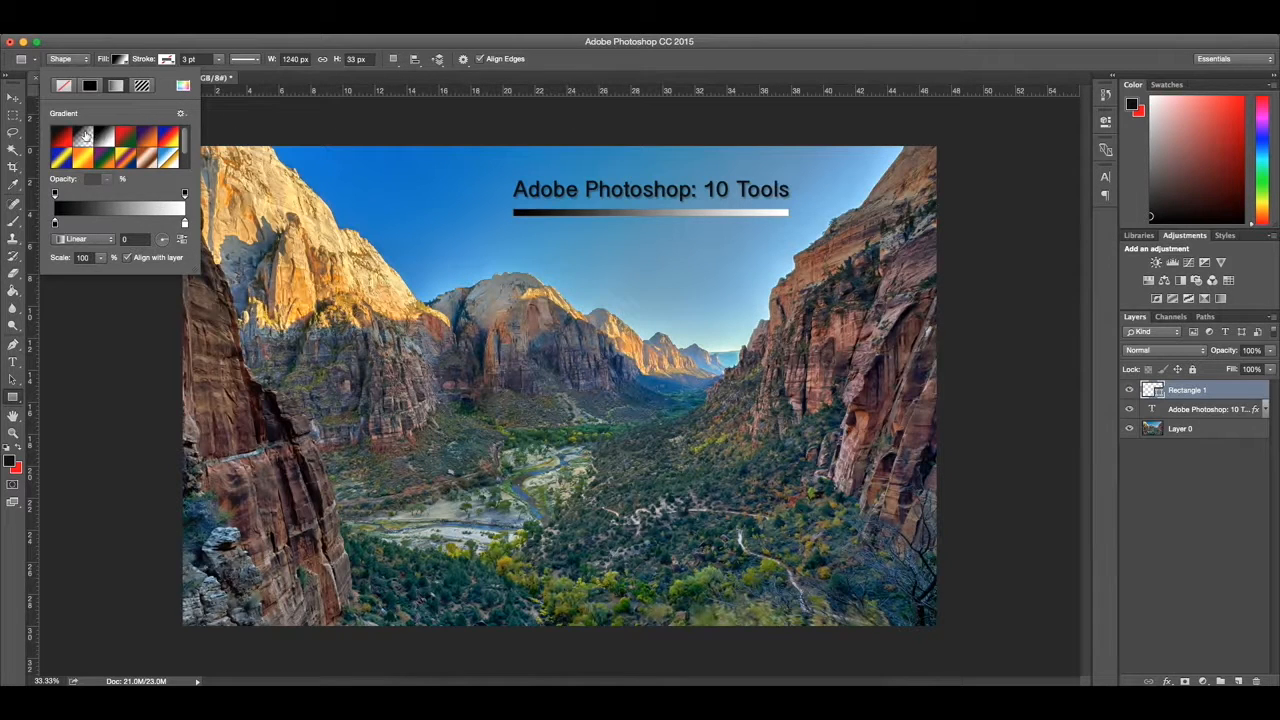
pyautogui.click(88, 136)
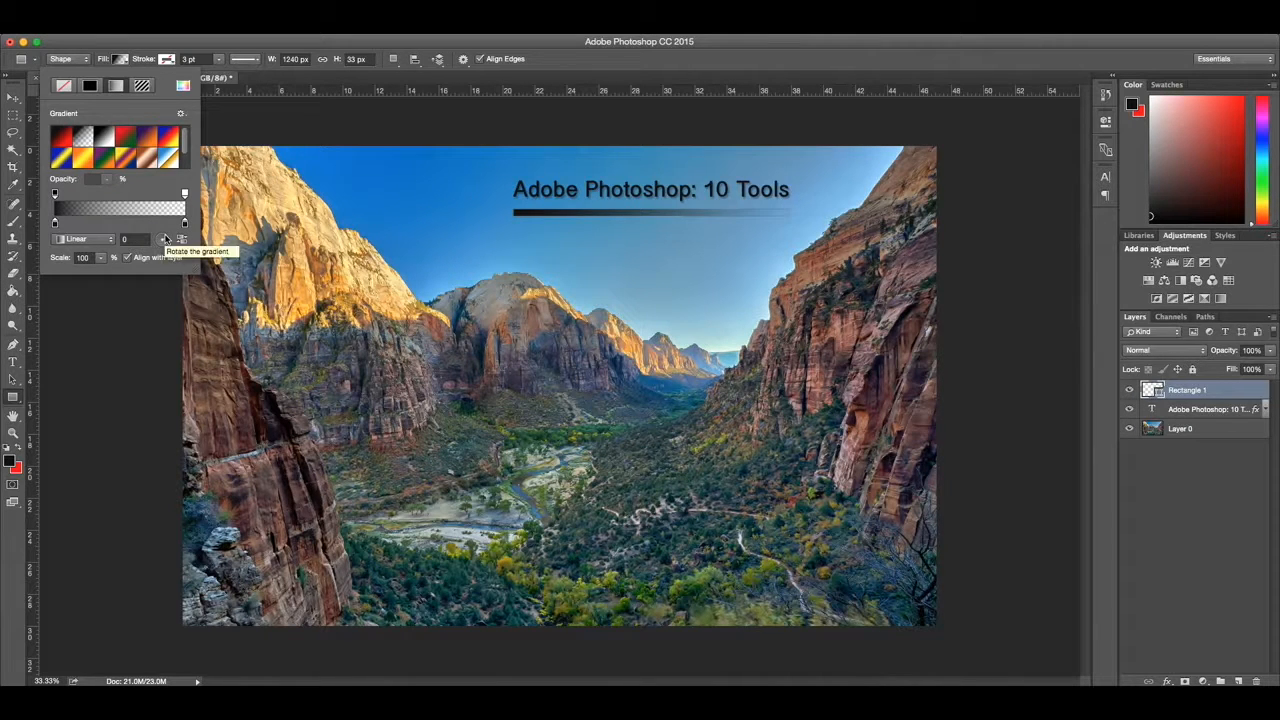
# Step: Try rotating the bar's gradient to other angles such as 50° and -124°, and return it to 0°
pyautogui.click(165, 241)
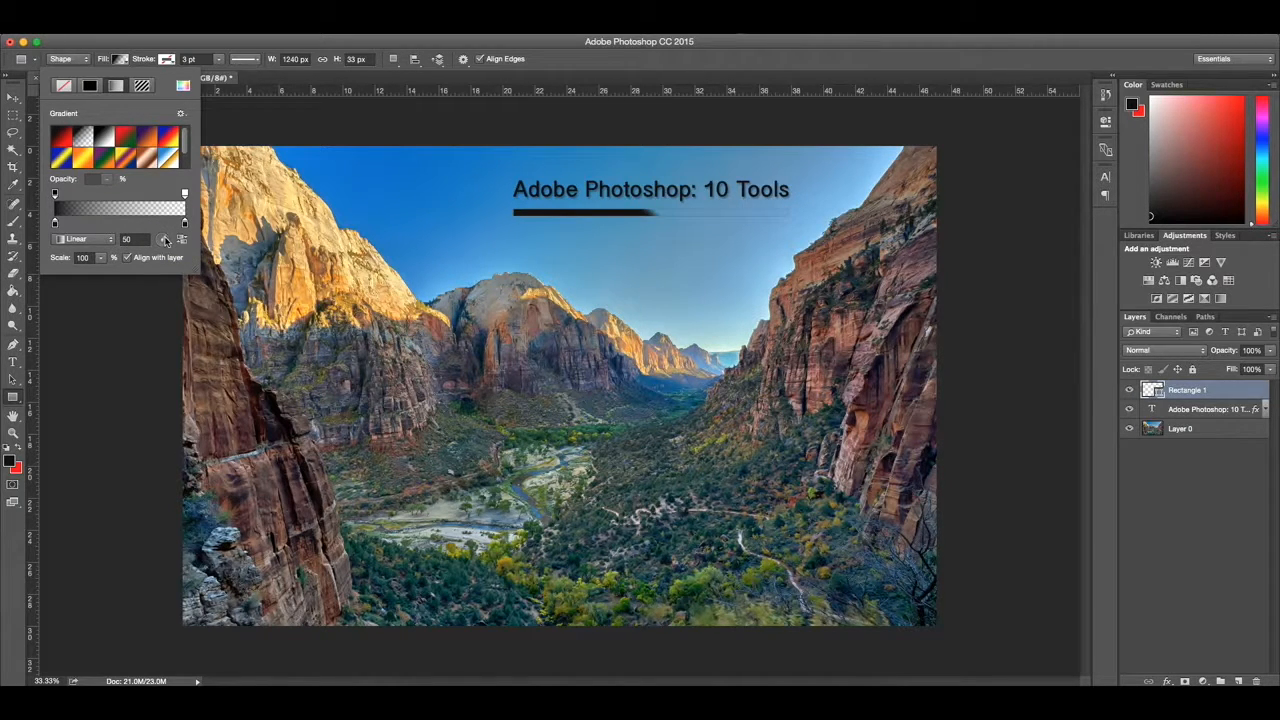
pyautogui.moveTo(160, 249); pyautogui.dragTo(172, 243)
pyautogui.moveTo(165, 238); pyautogui.dragTo(161, 245)
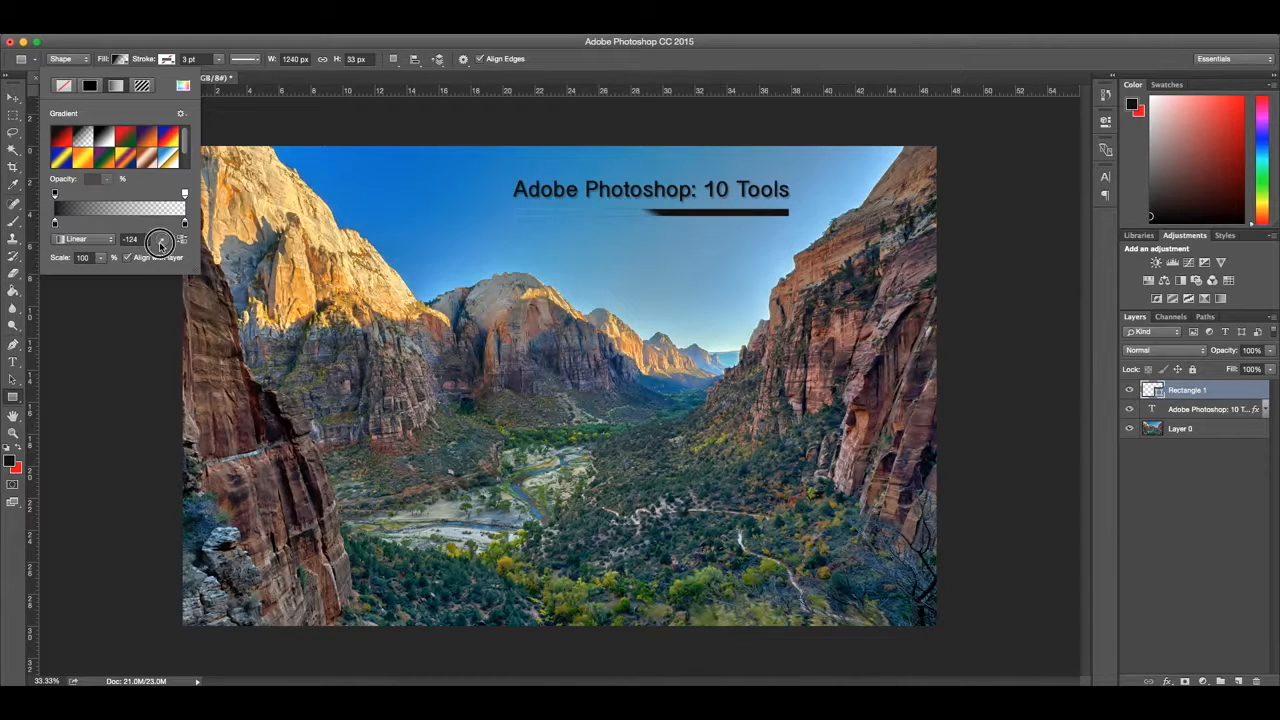
pyautogui.moveTo(157, 237); pyautogui.dragTo(168, 243)
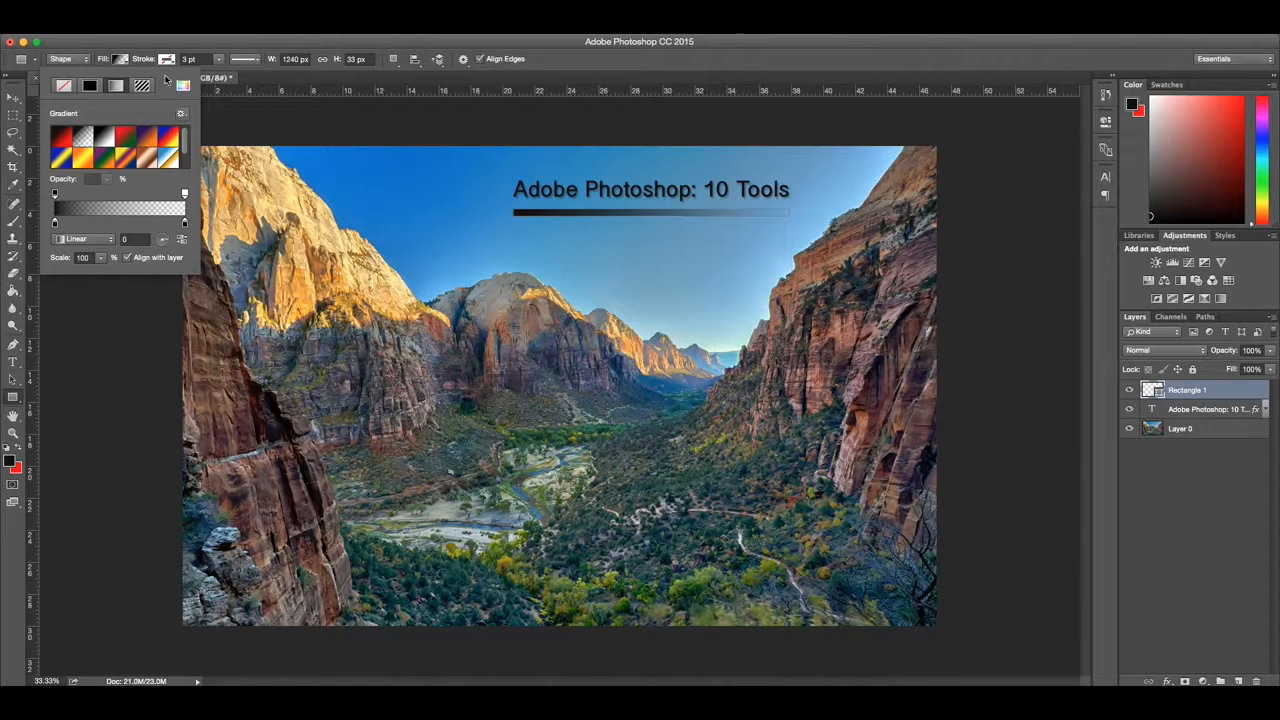
# Step: Move the gradient bar slightly upward, closer to the title text
pyautogui.click(120, 60)
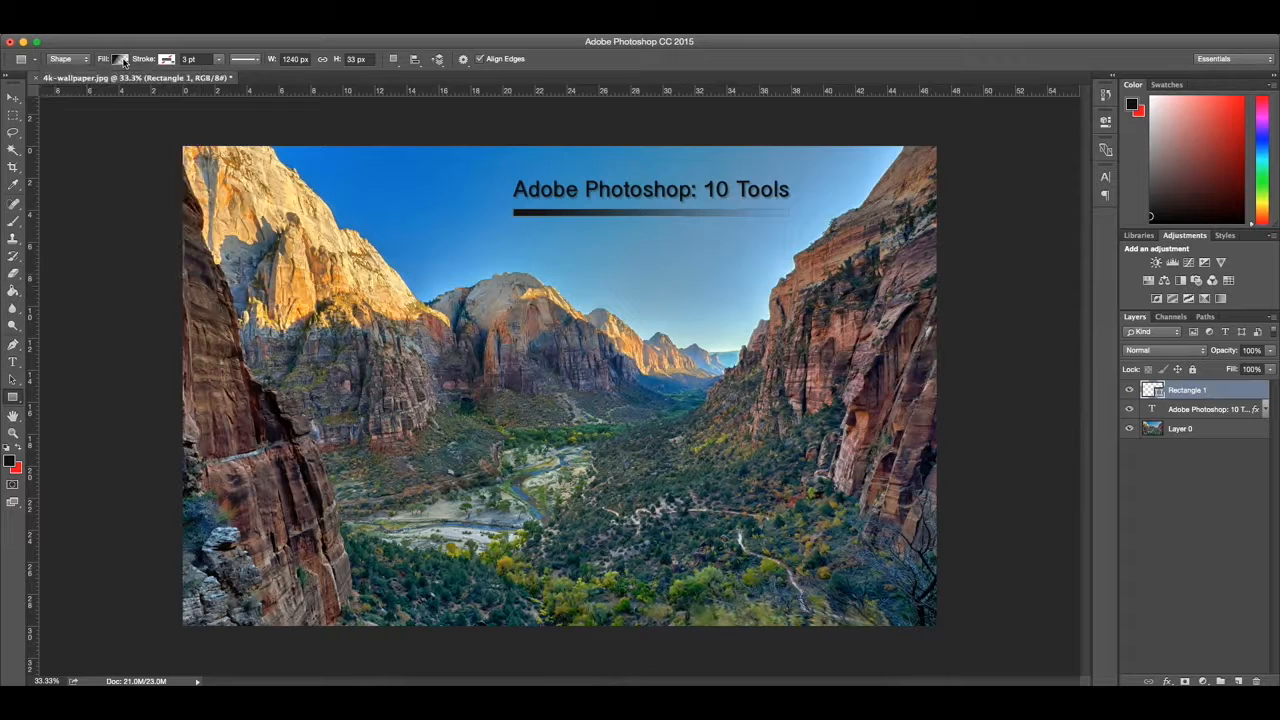
pyautogui.click(14, 97)
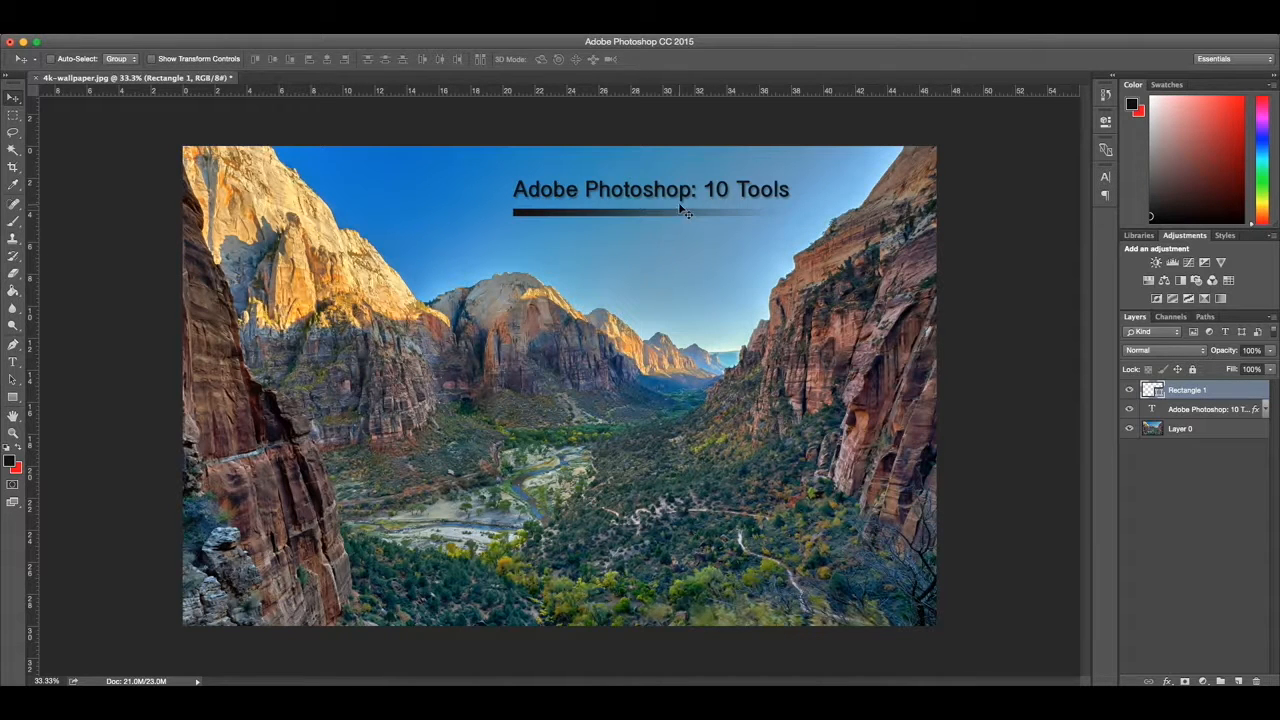
pyautogui.moveTo(670, 213); pyautogui.dragTo(669, 209)
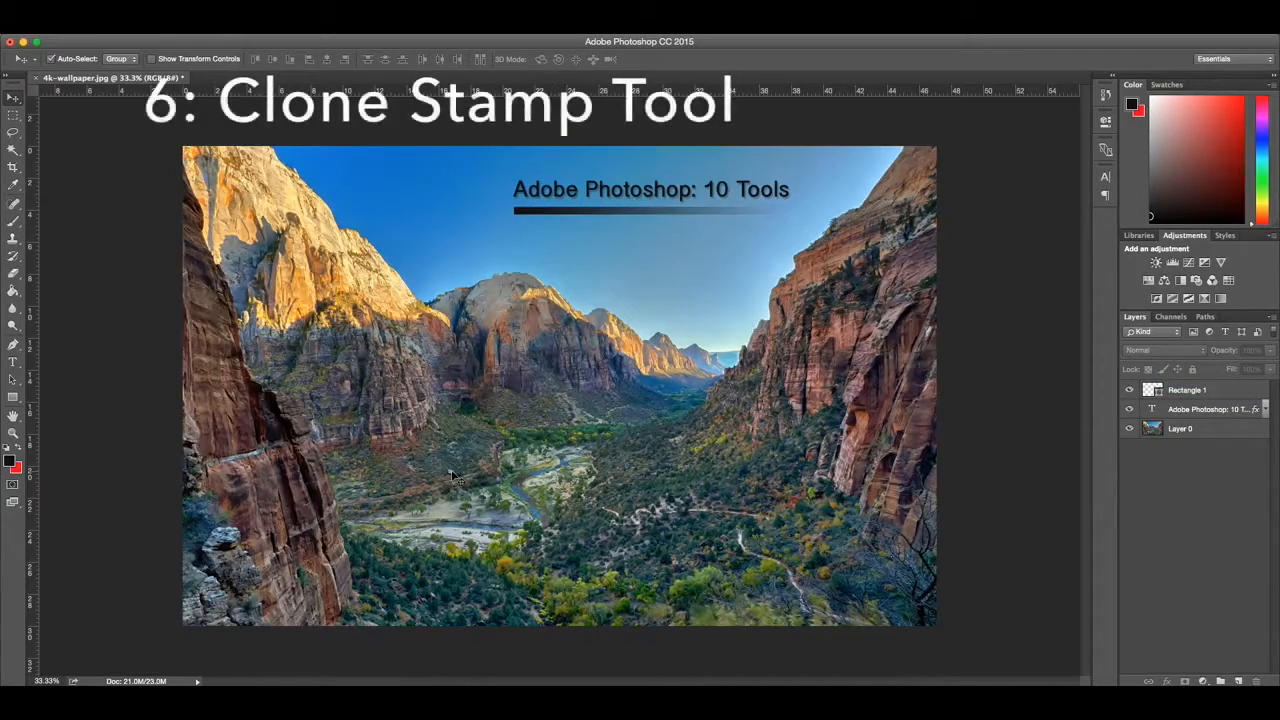
# Step: Activate the Clone Stamp tool on Layer 0 to retouch the pale rock above the road in the valley
pyautogui.scroll(1, 453, 478)
pyautogui.scroll(2, 453, 478)
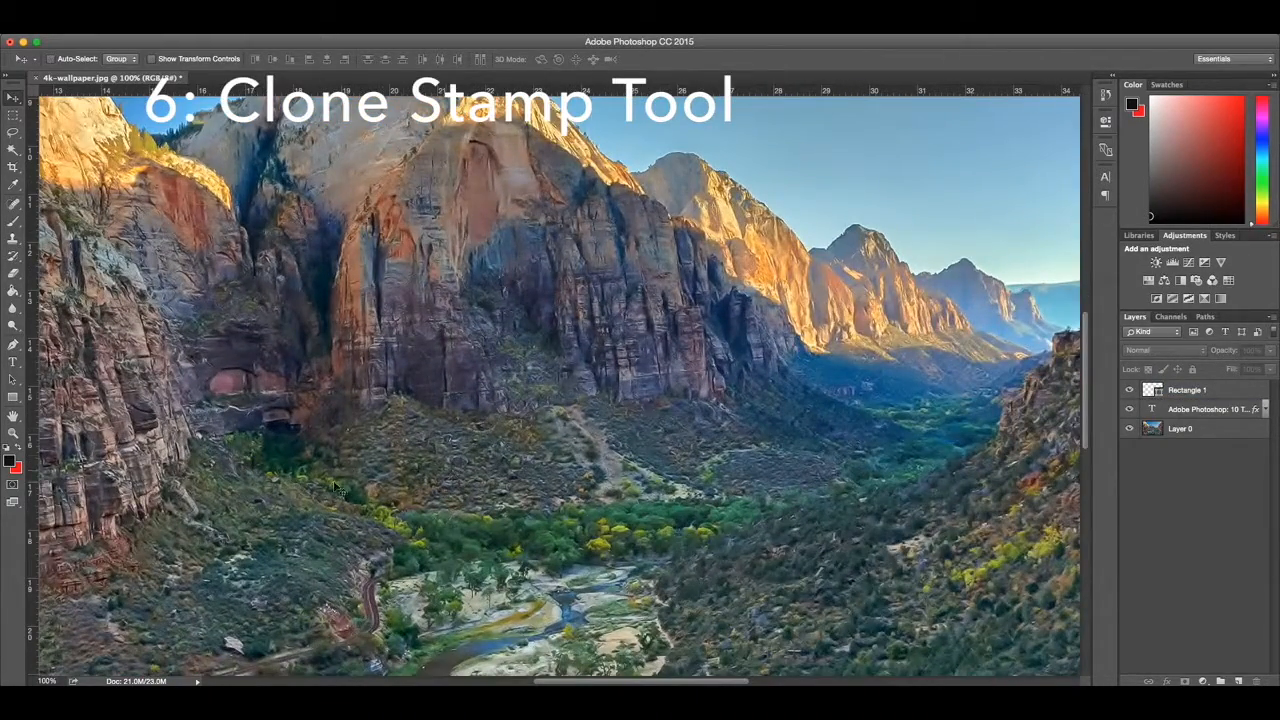
pyautogui.scroll(-5, 237, 552)
pyautogui.hscroll(-3, 245, 552)
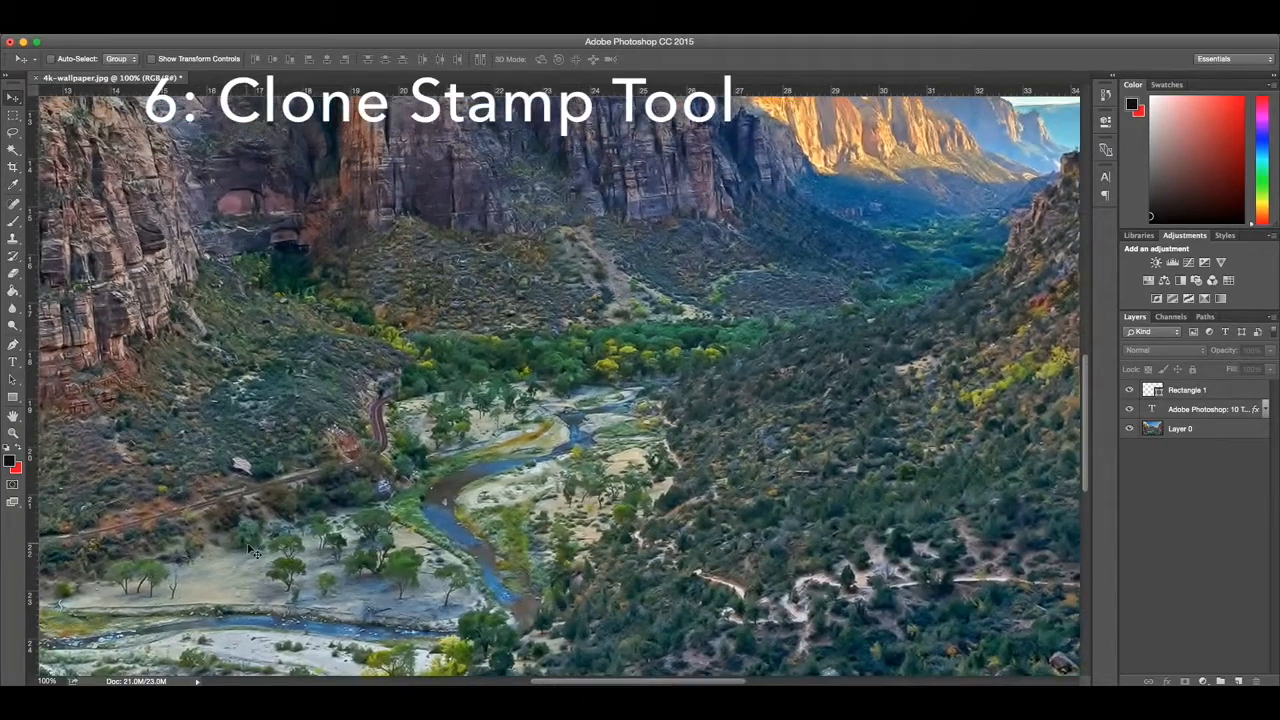
pyautogui.hscroll(-3, 250, 550)
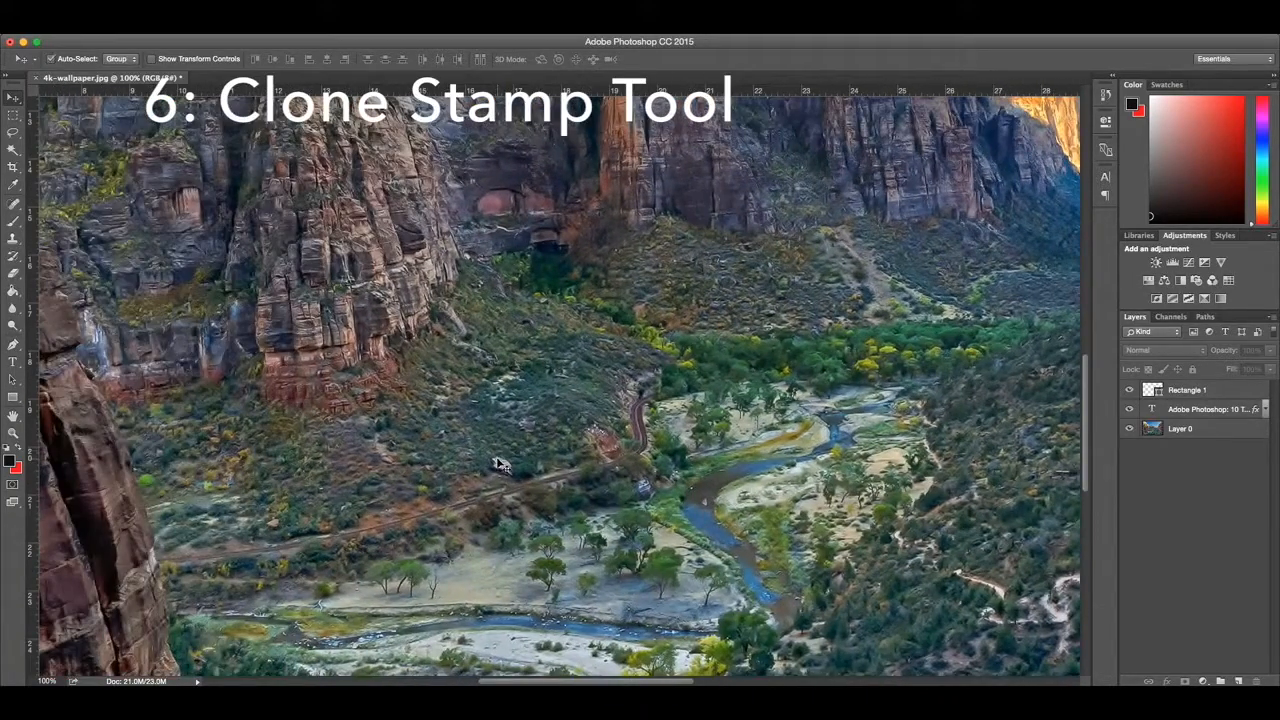
pyautogui.press('super+plus')
pyautogui.press('super+plus')
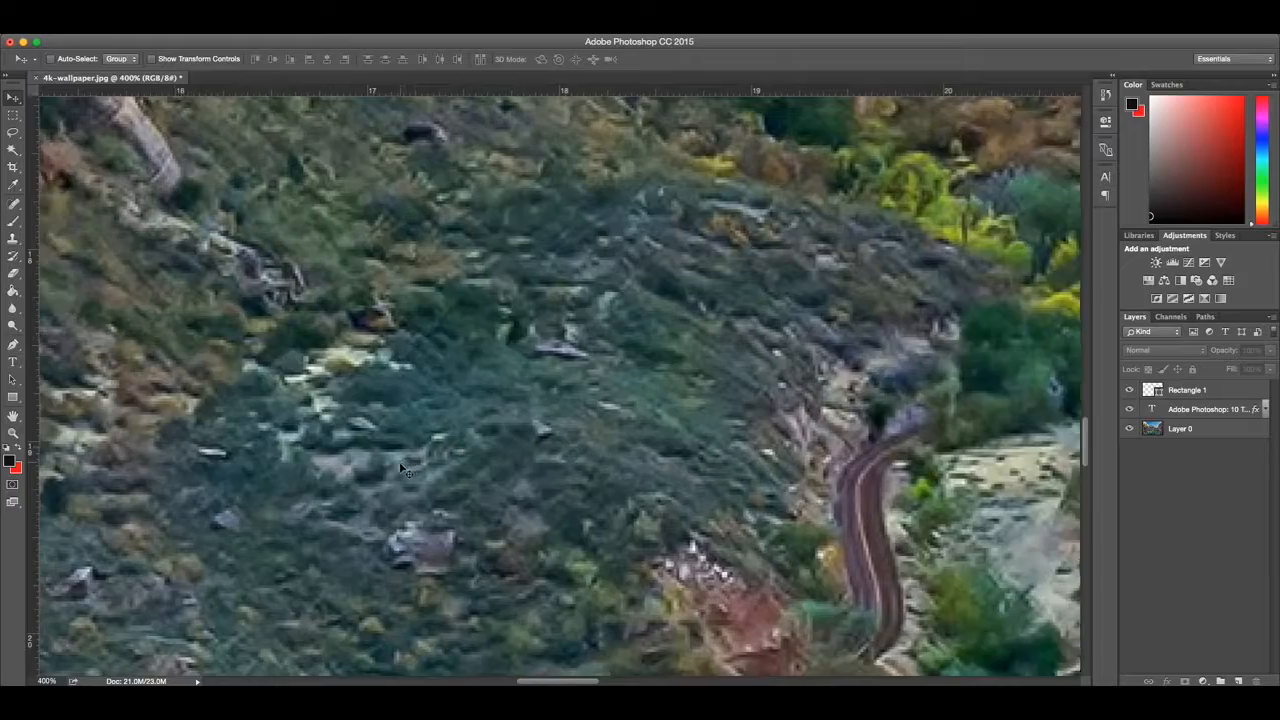
pyautogui.hscroll(-3, 404, 470)
pyautogui.hscroll(-2, 404, 470)
pyautogui.scroll(-10, 404, 470)
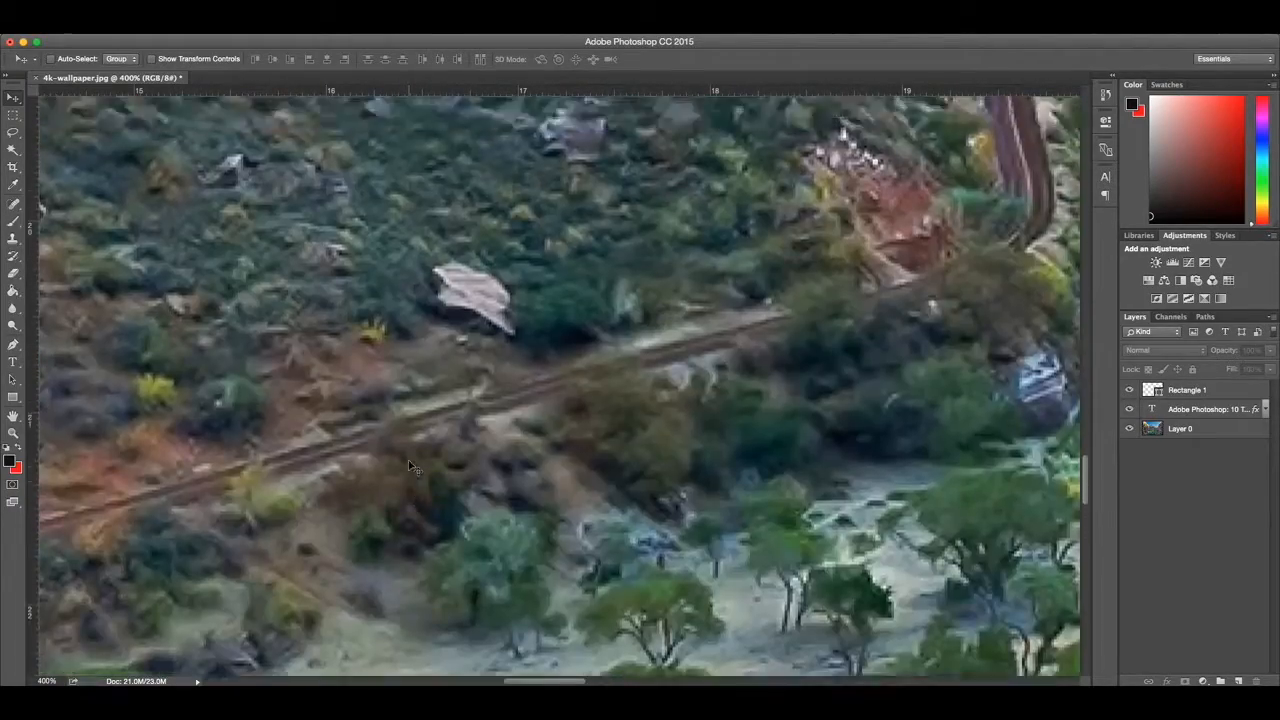
pyautogui.scroll(3, 408, 469)
pyautogui.press('super+plus')
pyautogui.press('super+plus')
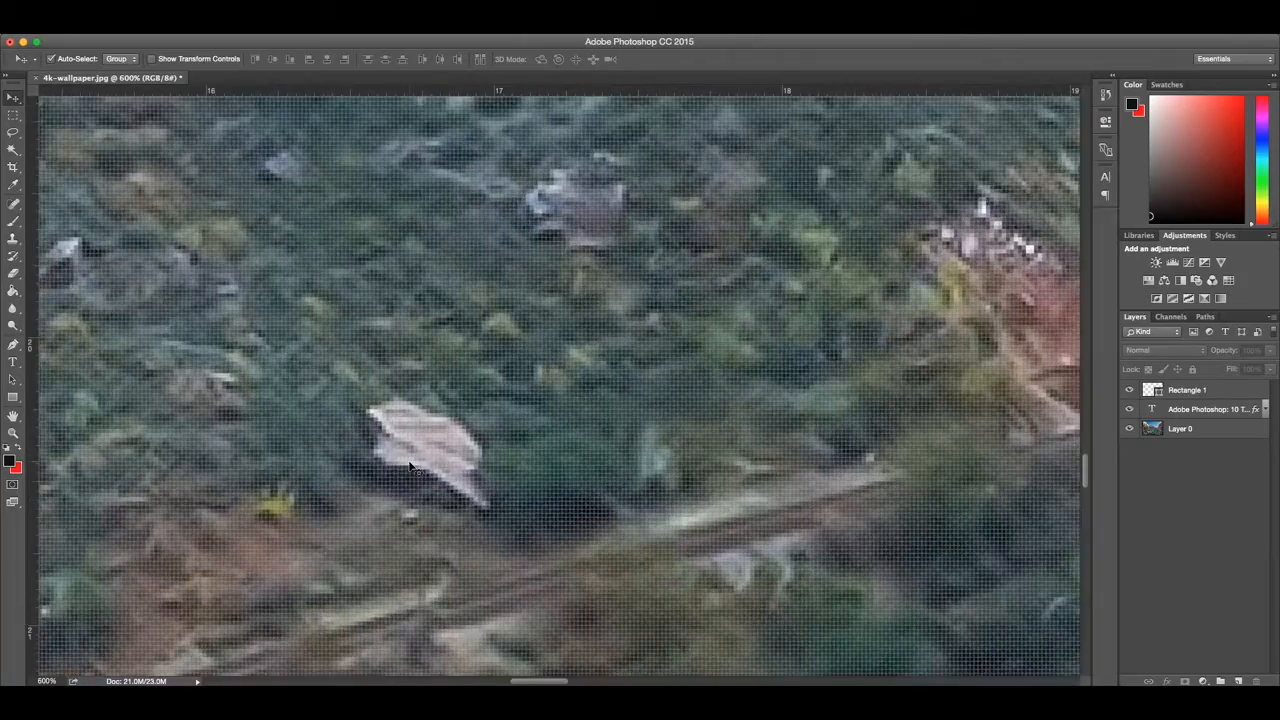
pyautogui.press('super+minus')
pyautogui.hscroll(-2, 424, 472)
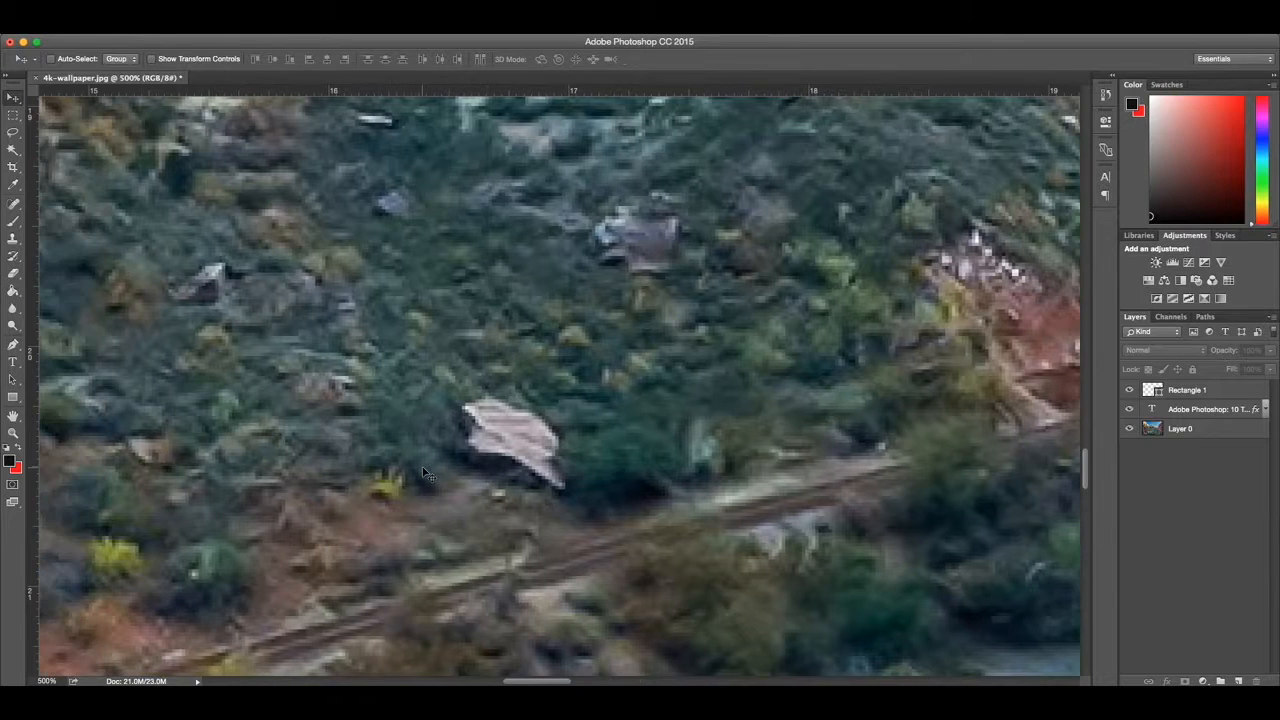
pyautogui.scroll(-1, 426, 472)
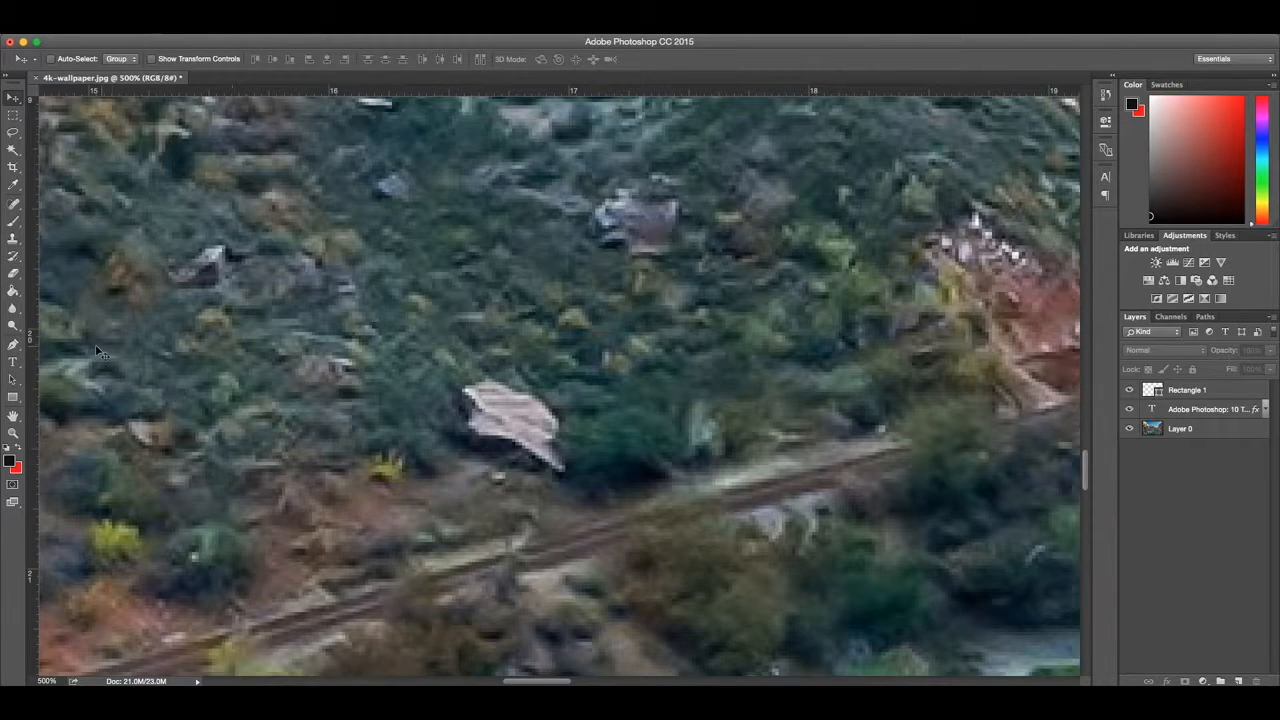
pyautogui.click(16, 243)
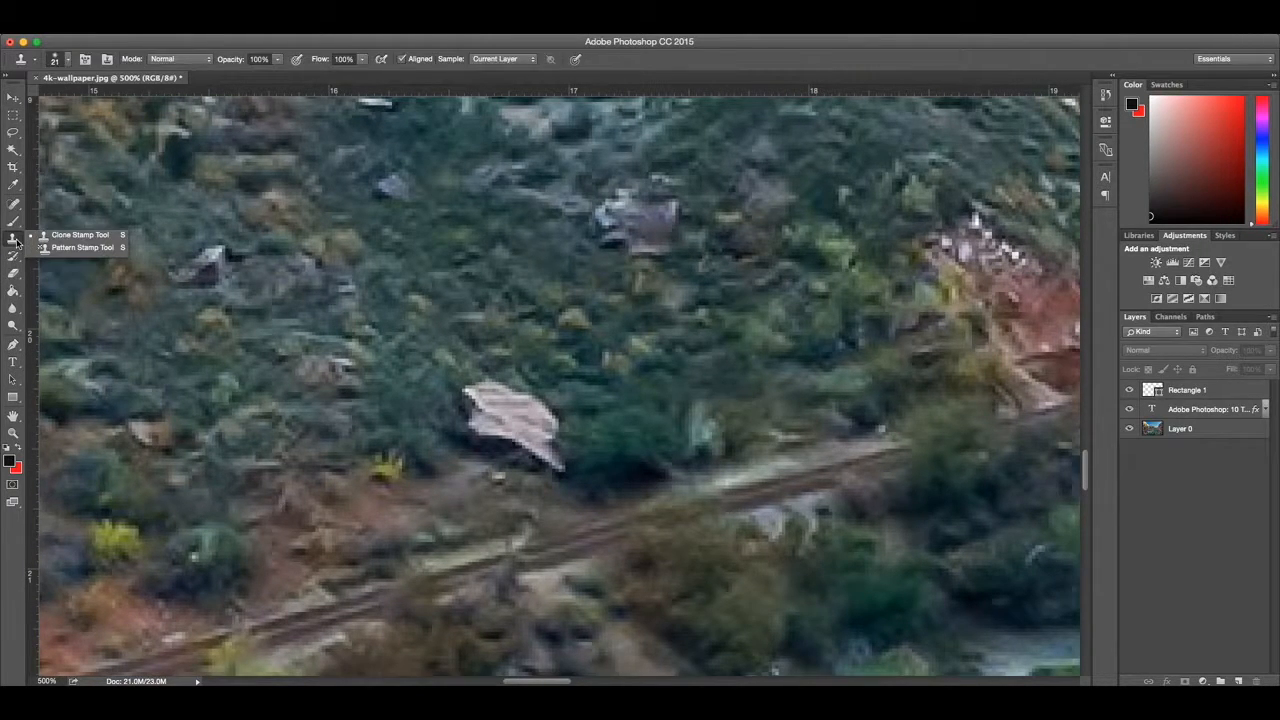
pyautogui.click(60, 239)
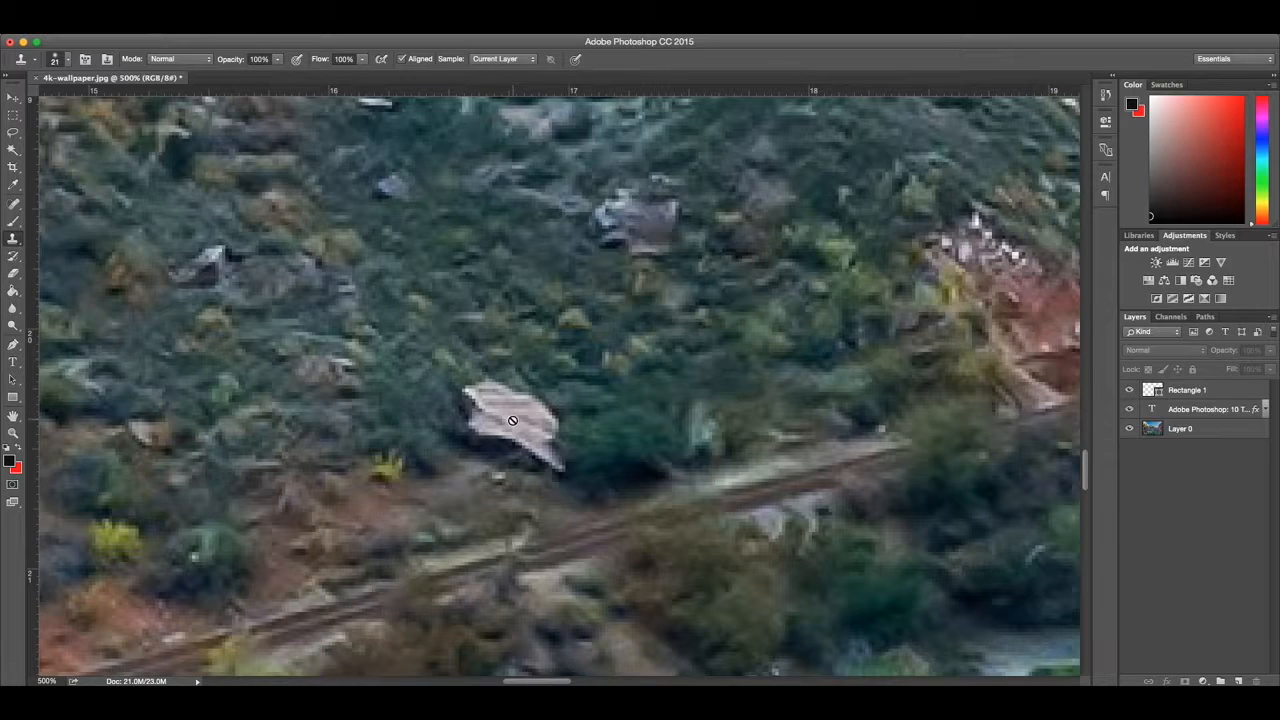
pyautogui.click(1214, 410)
pyautogui.click(1201, 430)
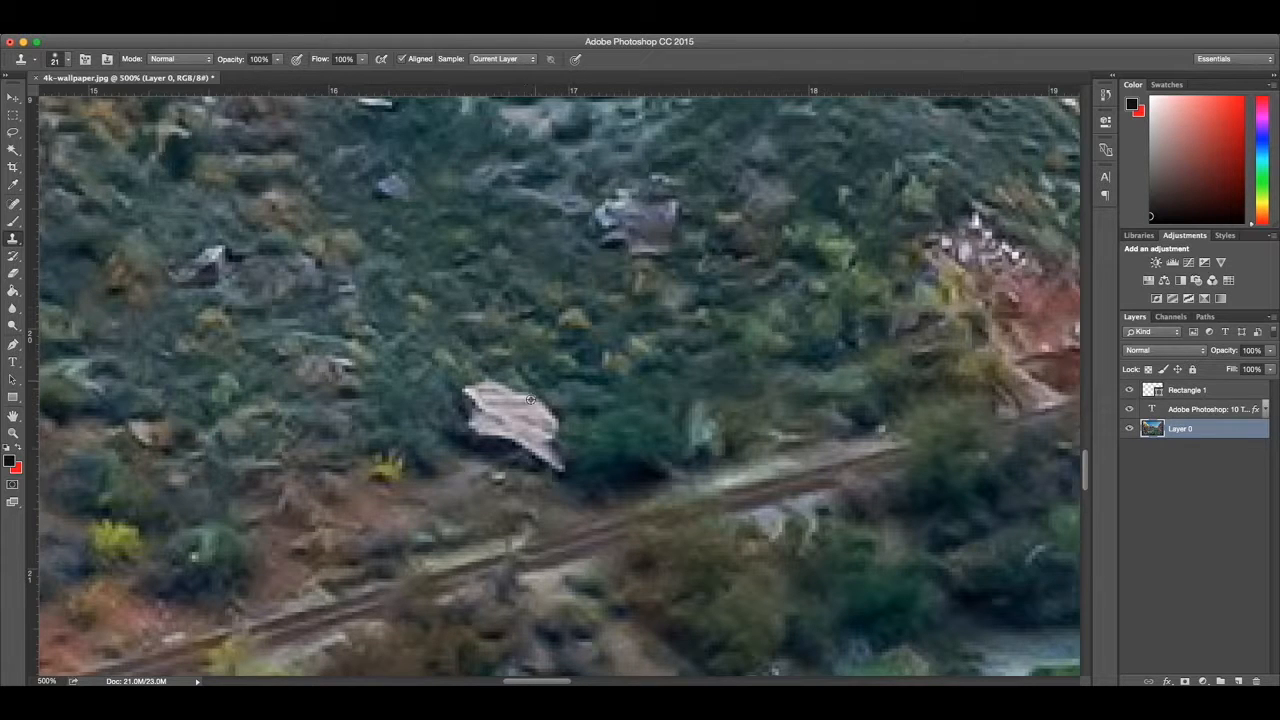
# Step: Clone surrounding vegetation over the whole pale rock above the road, blending its edges into the hillside
pyautogui.click(499, 387)
pyautogui.click(490, 390)
pyautogui.click(481, 401)
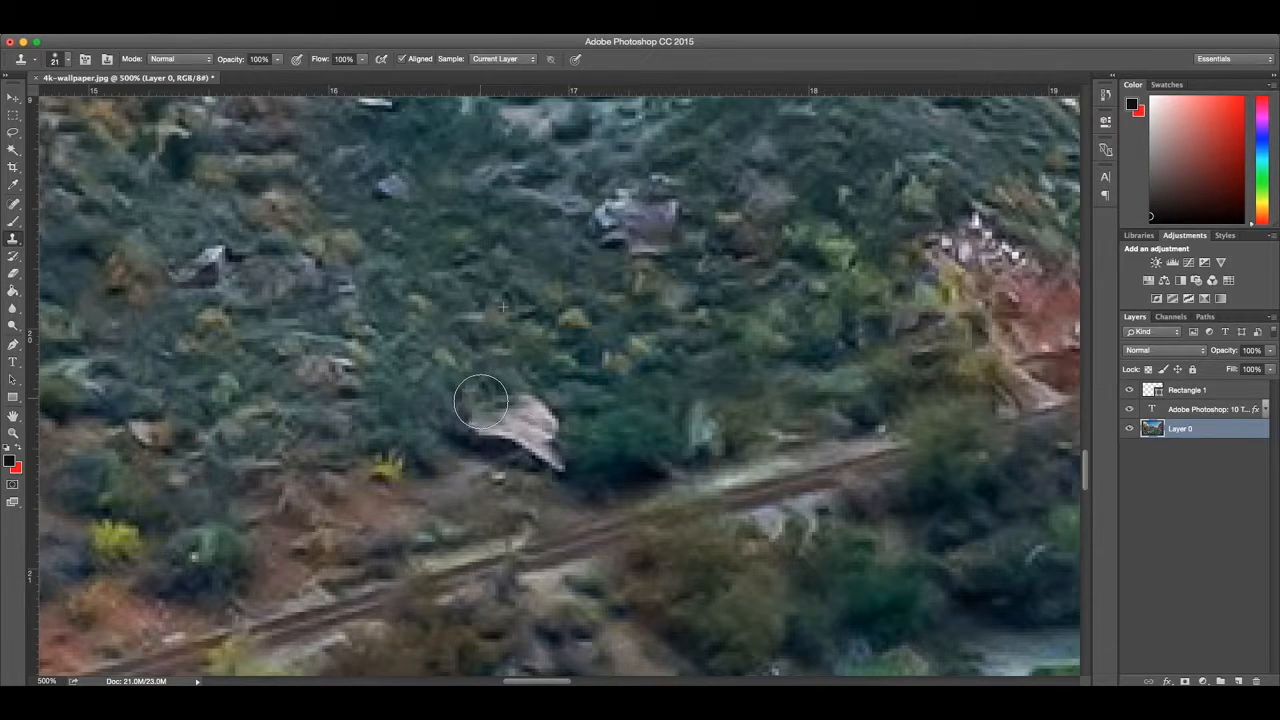
pyautogui.keyDown('alt'); pyautogui.click(564, 378); pyautogui.keyUp('alt')
pyautogui.click(527, 405)
pyautogui.keyDown('alt'); pyautogui.click(483, 346); pyautogui.keyUp('alt')
pyautogui.click(468, 382)
pyautogui.keyDown('alt'); pyautogui.click(428, 388); pyautogui.keyUp('alt')
pyautogui.moveTo(460, 422); pyautogui.dragTo(478, 423)
pyautogui.keyDown('alt'); pyautogui.click(459, 390); pyautogui.keyUp('alt')
pyautogui.click(508, 427)
pyautogui.keyDown('alt'); pyautogui.click(621, 405); pyautogui.keyUp('alt')
pyautogui.click(557, 447)
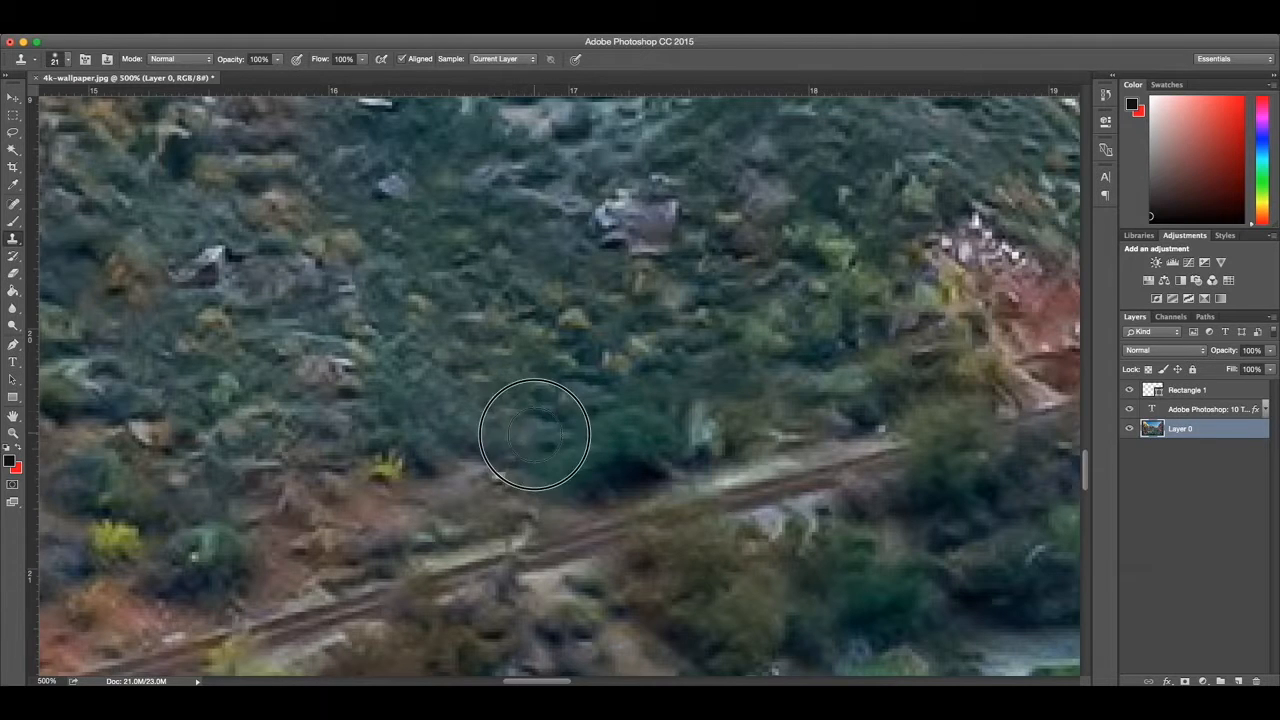
pyautogui.click(498, 462)
pyautogui.click(466, 460)
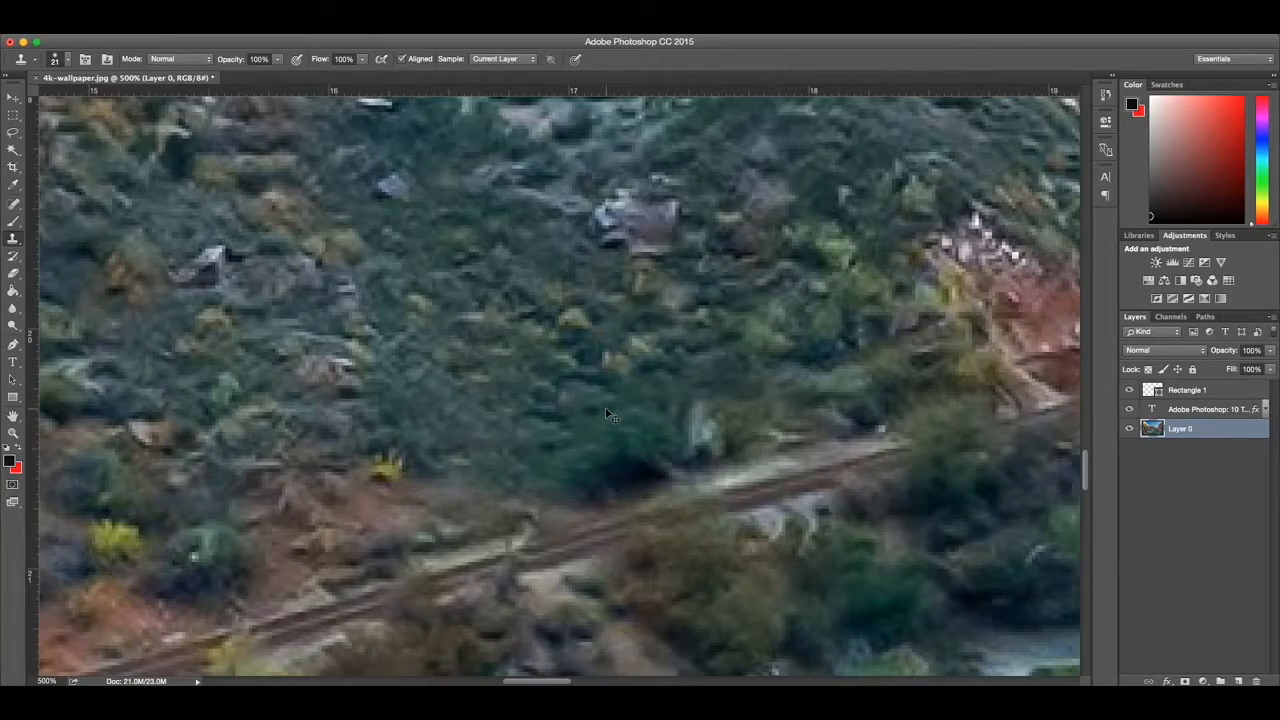
pyautogui.press('super+minus')
pyautogui.press('super+minus')
pyautogui.press('super+minus')
pyautogui.press('super+minus')
pyautogui.press('super+minus')
pyautogui.press('super+minus')
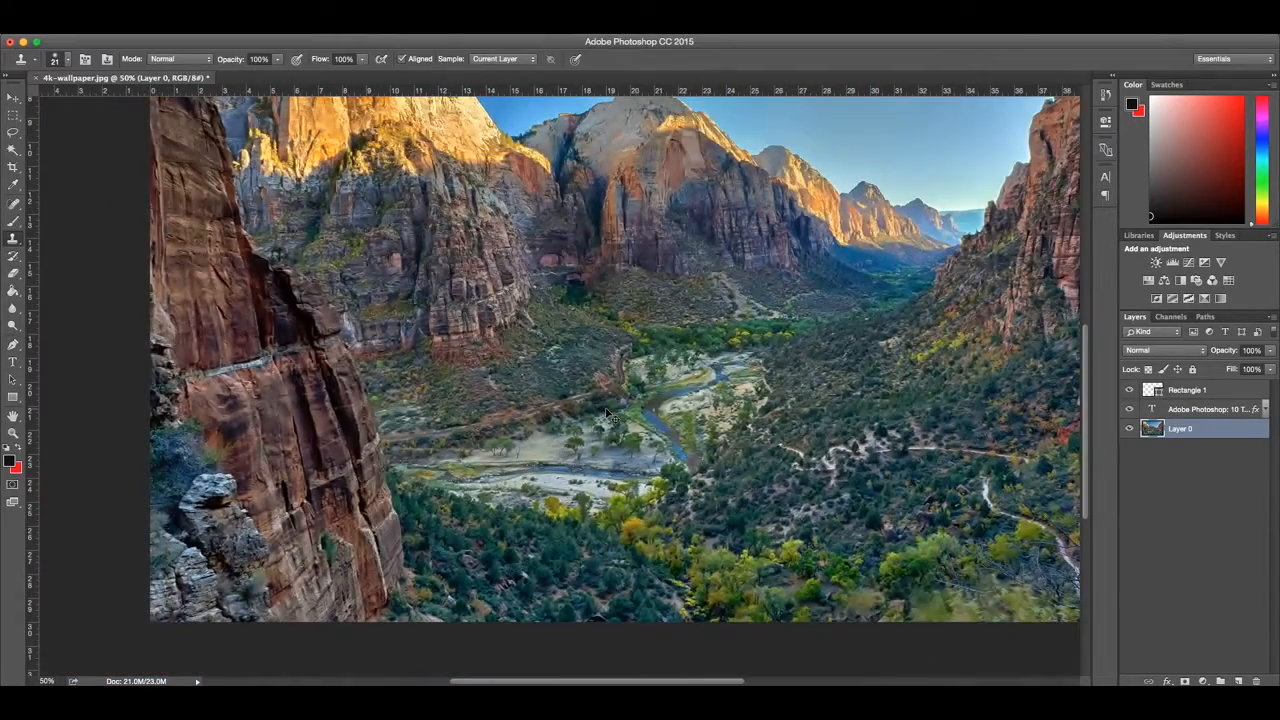
pyautogui.press('super+minus')
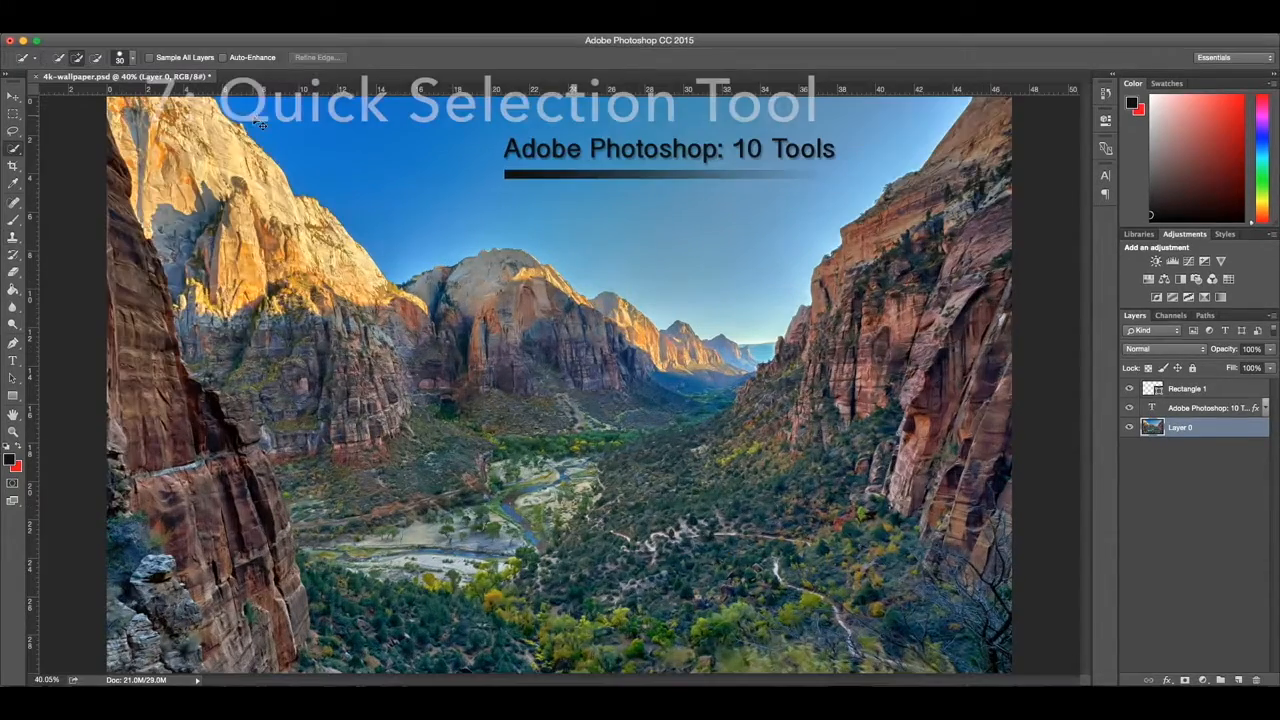
# Step: Select the sky above the canyon ridges on Layer 0 with the Quick Selection tool
pyautogui.press('super+plus')
pyautogui.press('super+plus')
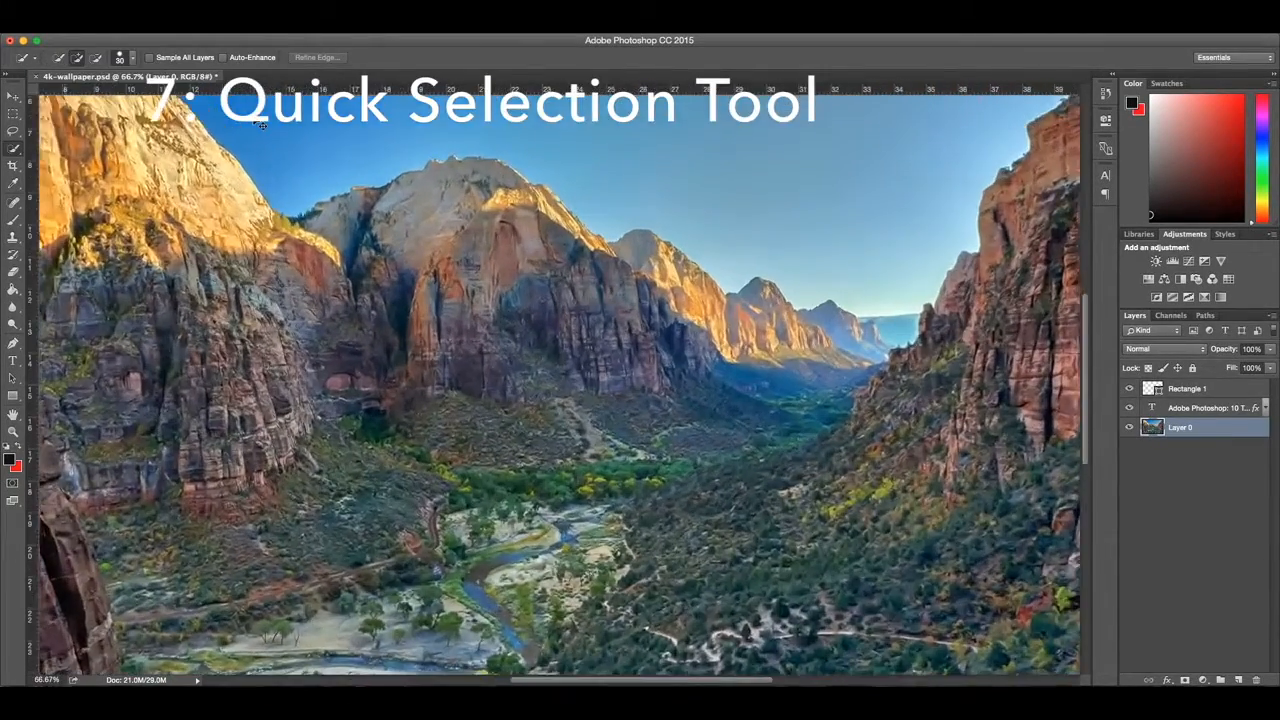
pyautogui.press('super+plus')
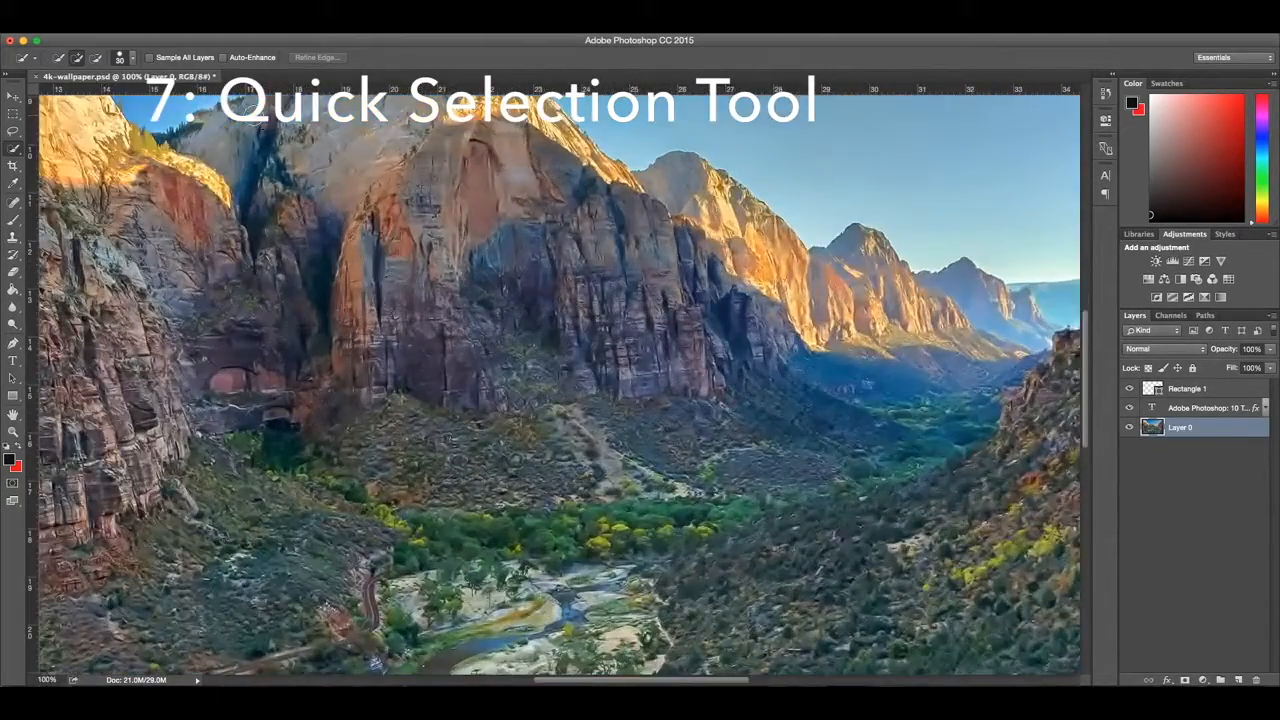
pyautogui.scroll(10, 128, 141)
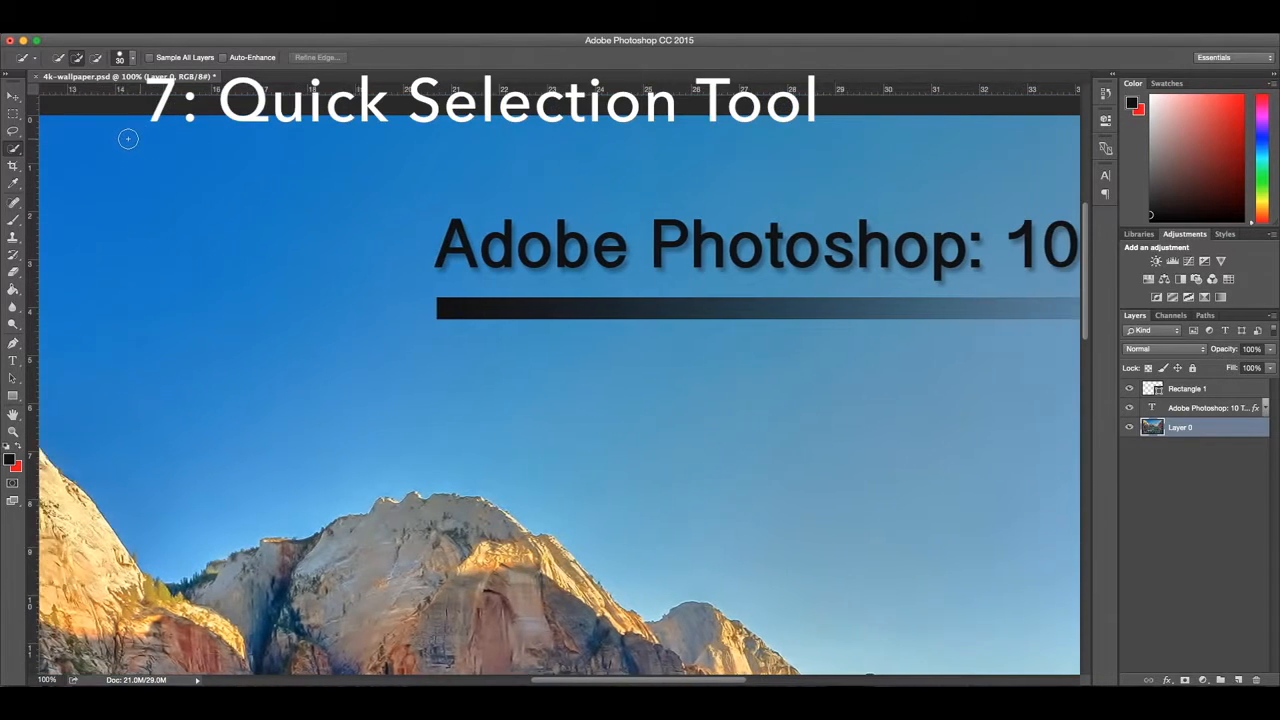
pyautogui.hscroll(-5, 127, 139)
pyautogui.moveTo(125, 126)
pyautogui.mouseDown()
pyautogui.moveTo(311, 194)
pyautogui.moveTo(454, 271)
pyautogui.moveTo(583, 360)
pyautogui.moveTo(560, 369)
pyautogui.mouseUp()
pyautogui.hscroll(14, 560, 369)
pyautogui.hscroll(2, 563, 370)
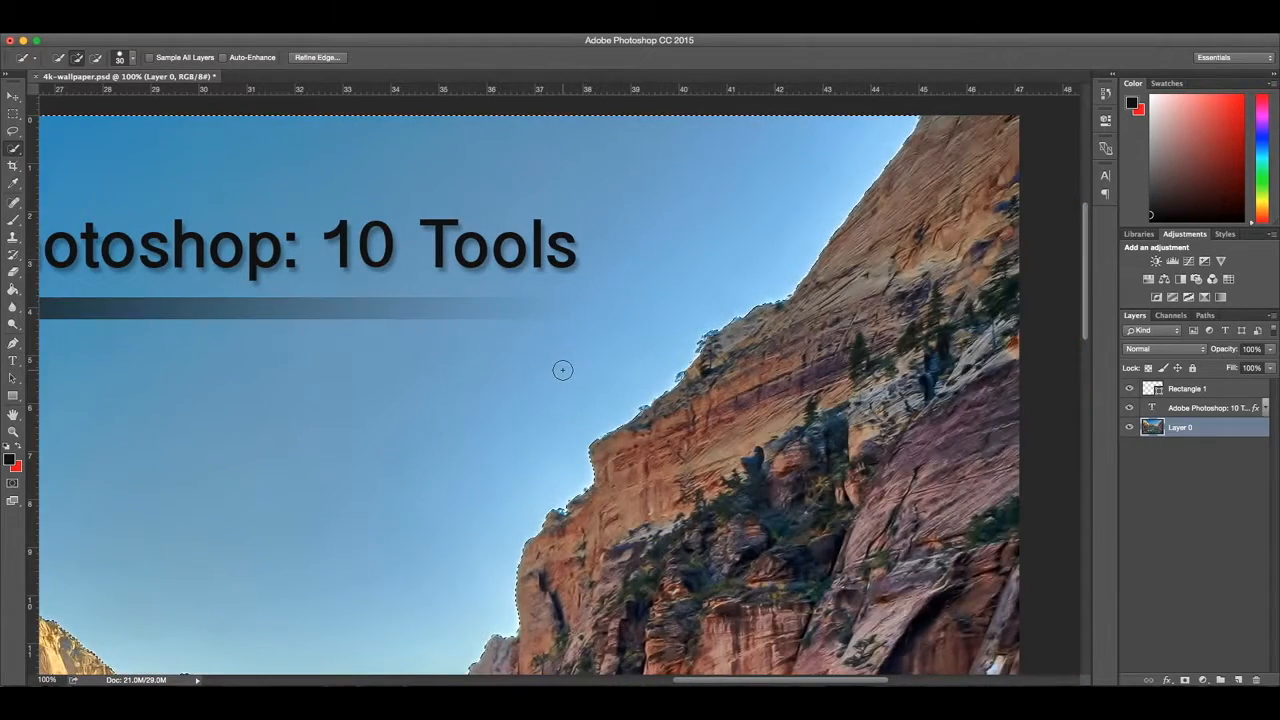
pyautogui.scroll(-4, 563, 370)
pyautogui.scroll(5, 561, 371)
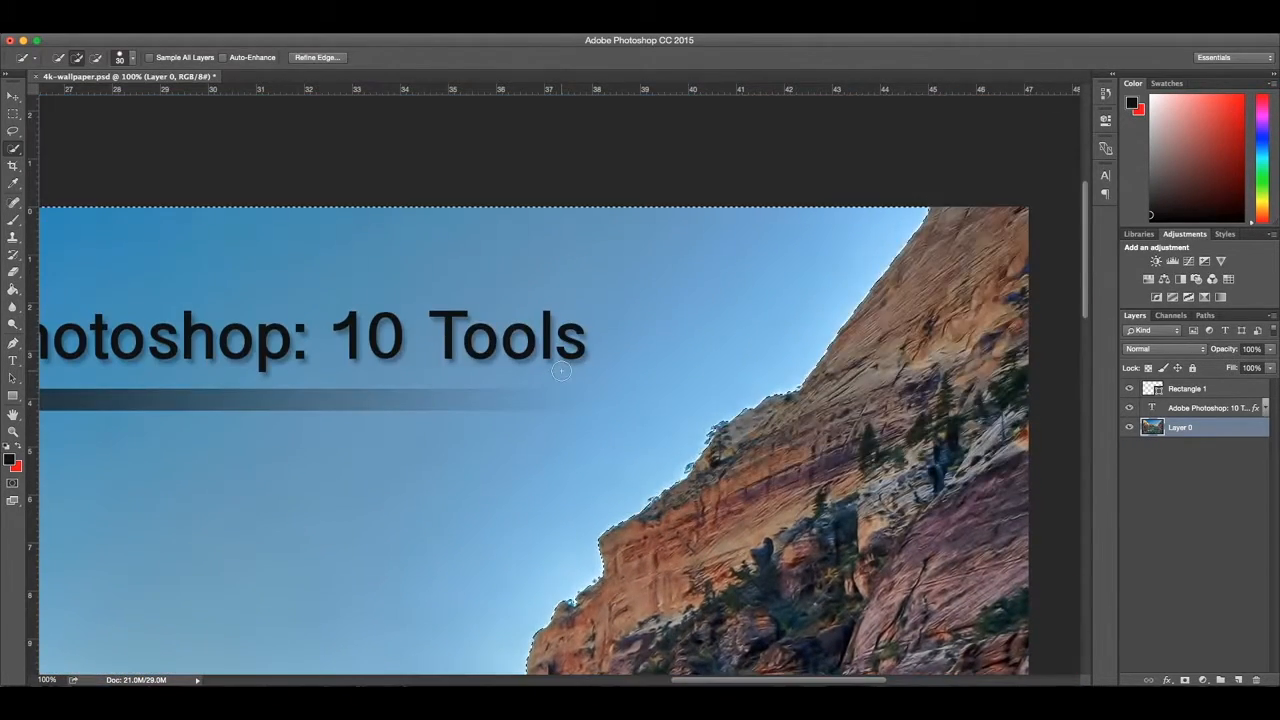
pyautogui.hscroll(-6, 371, 363)
pyautogui.scroll(-1, 376, 366)
pyautogui.scroll(-1, 376, 366)
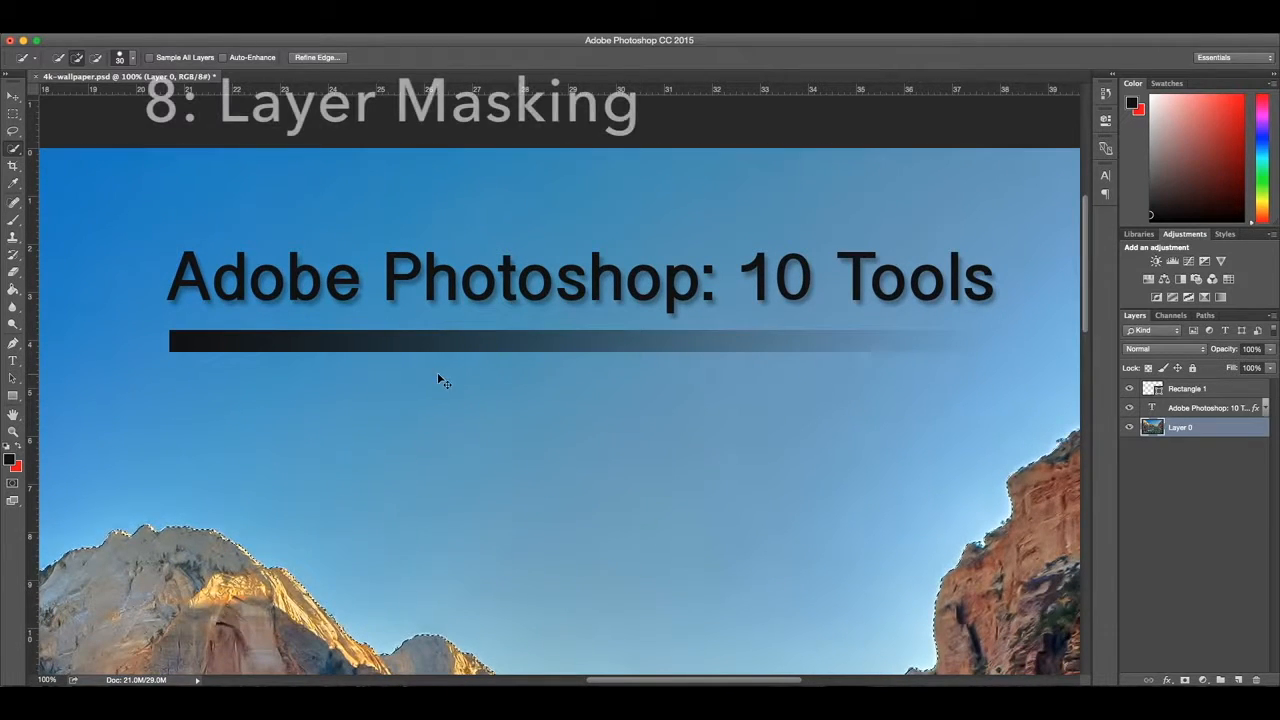
# Step: Add a layer mask to Layer 0 that hides the selected sky and keeps the canyon
pyautogui.click(1186, 680)
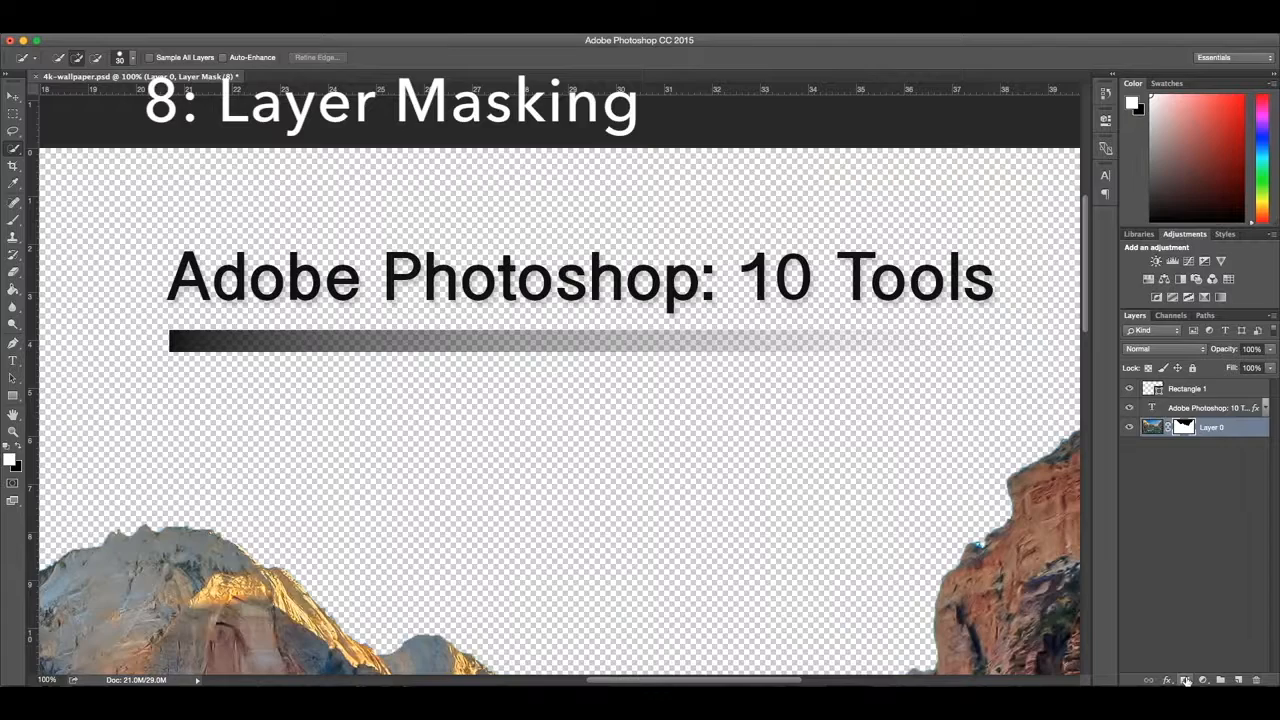
pyautogui.press('super+0')
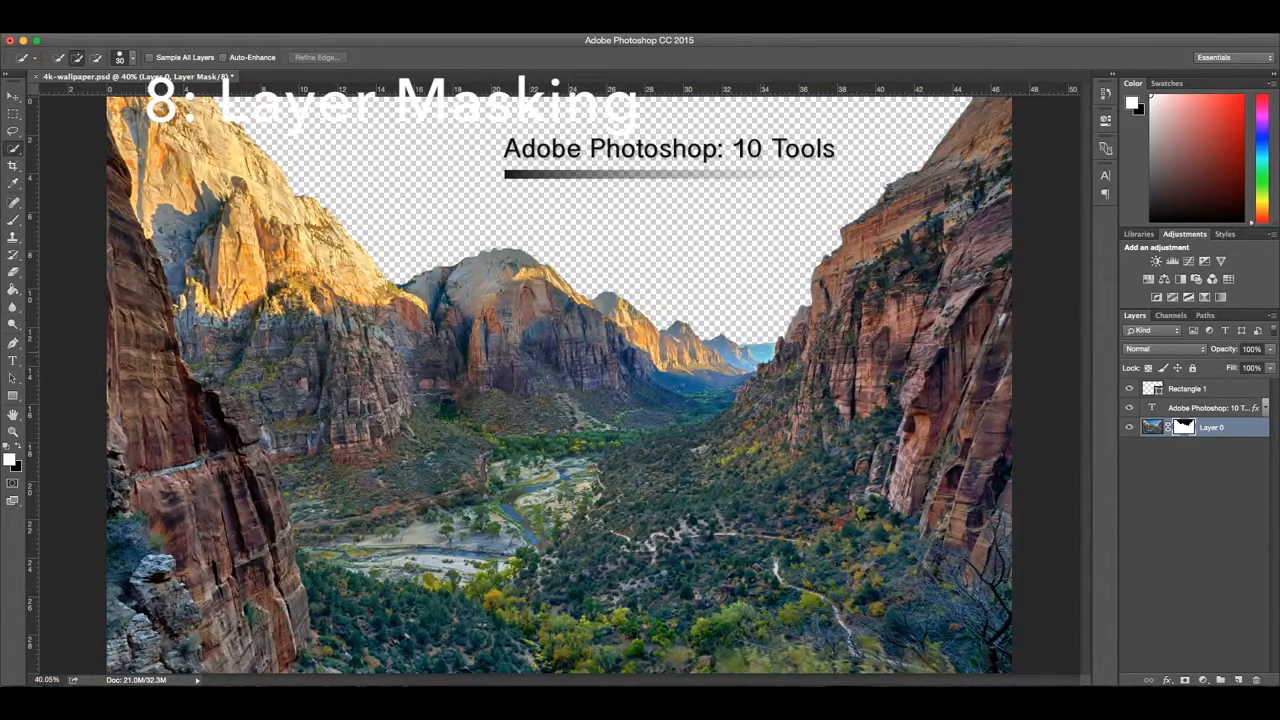
# Step: Try a quick selection of the leftover blue patch between the distant peaks and the rocky cliff
pyautogui.press('super+1')
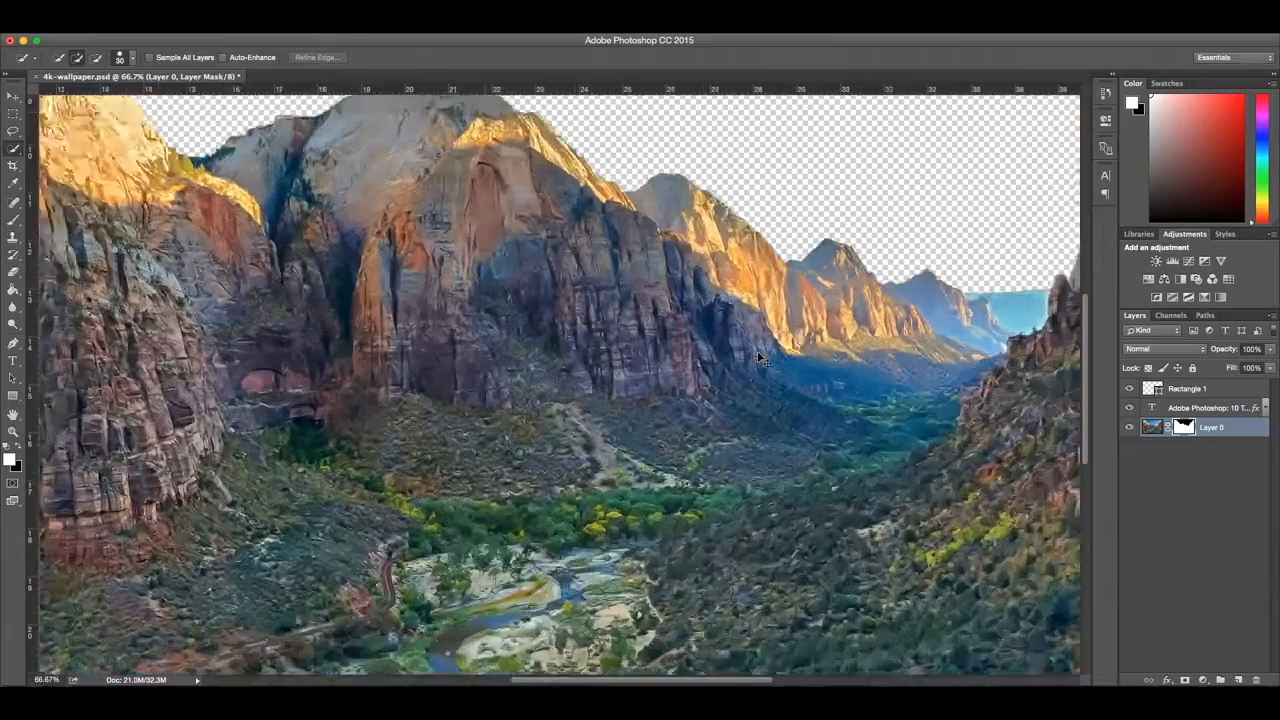
pyautogui.hscroll(10, 763, 348)
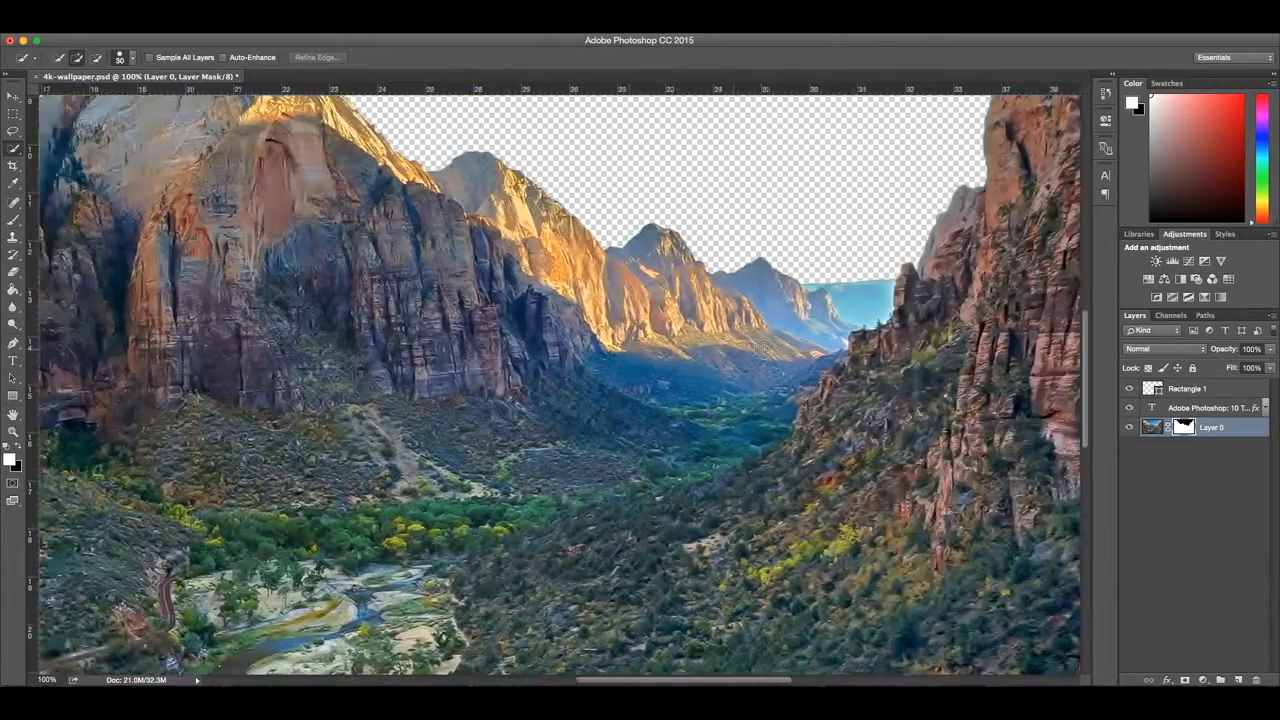
pyautogui.hscroll(5, 763, 348)
pyautogui.scroll(2, 612, 305)
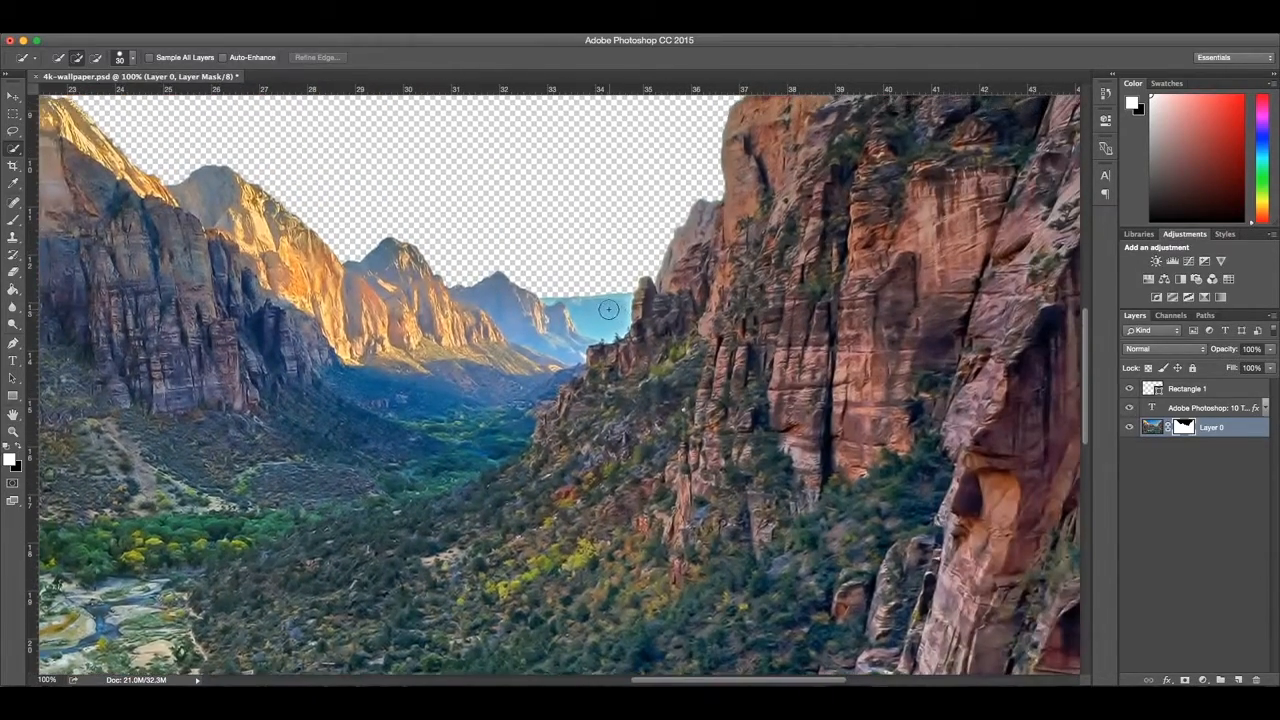
pyautogui.keyDown('alt'); pyautogui.scroll(3, 612, 316); pyautogui.keyUp('alt')
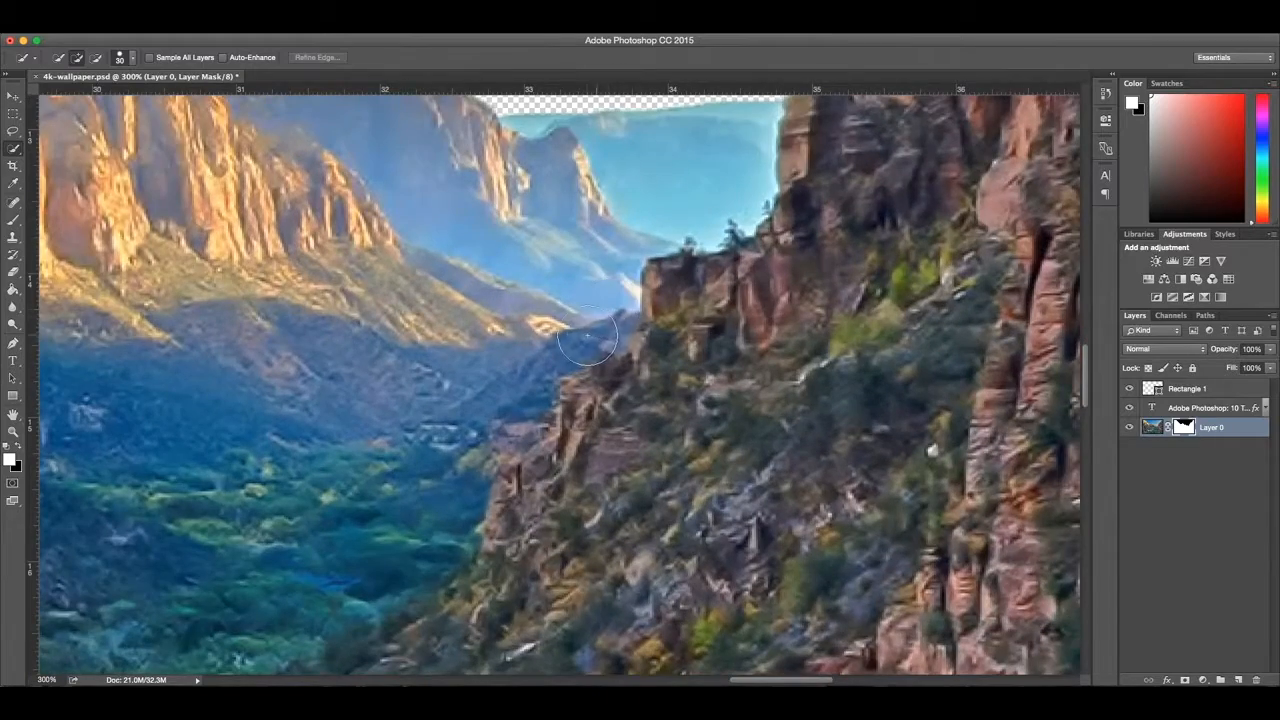
pyautogui.scroll(10, 588, 340)
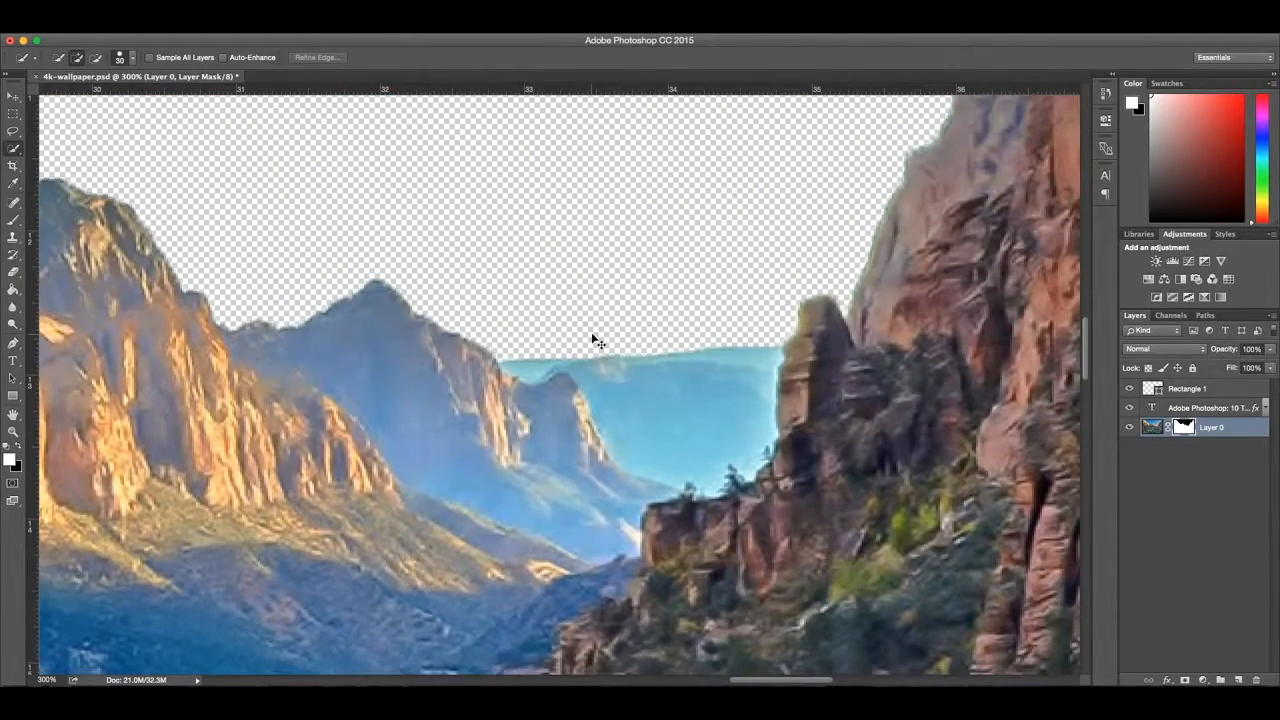
pyautogui.keyDown('alt'); pyautogui.scroll(1, 593, 325); pyautogui.keyUp('alt')
pyautogui.hscroll(3, 606, 337)
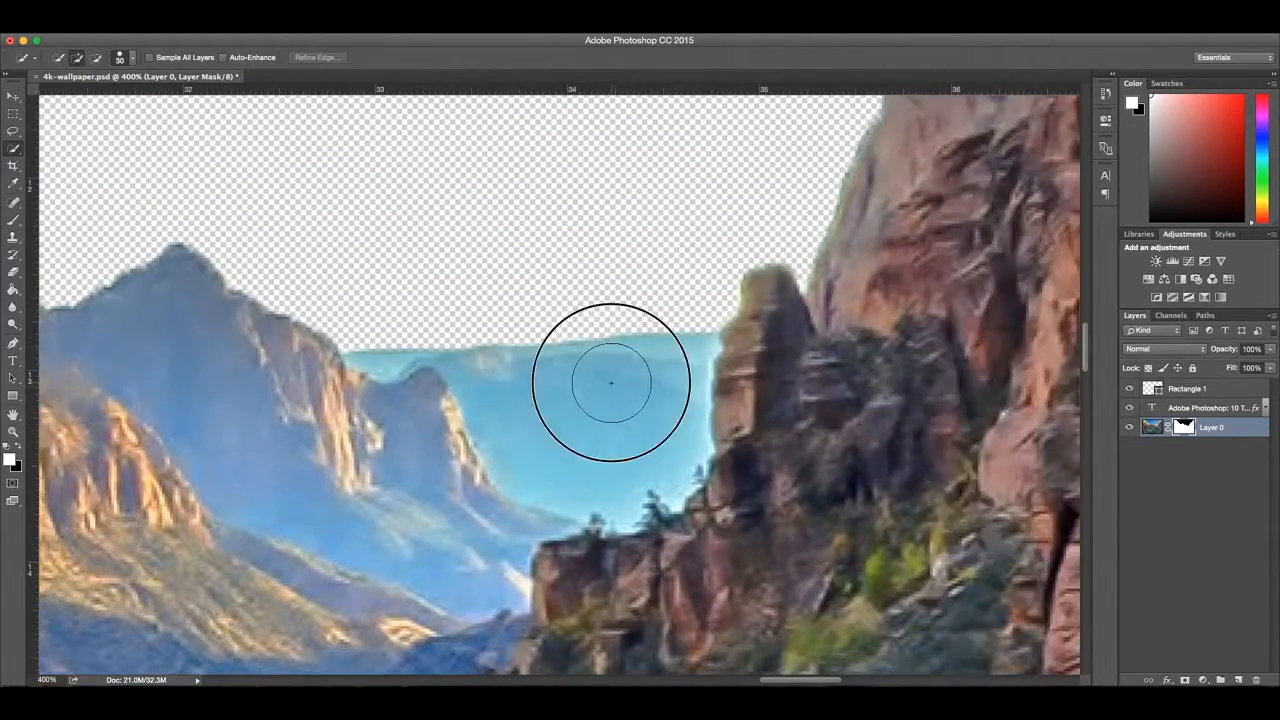
pyautogui.moveTo(611, 382); pyautogui.dragTo(634, 391)
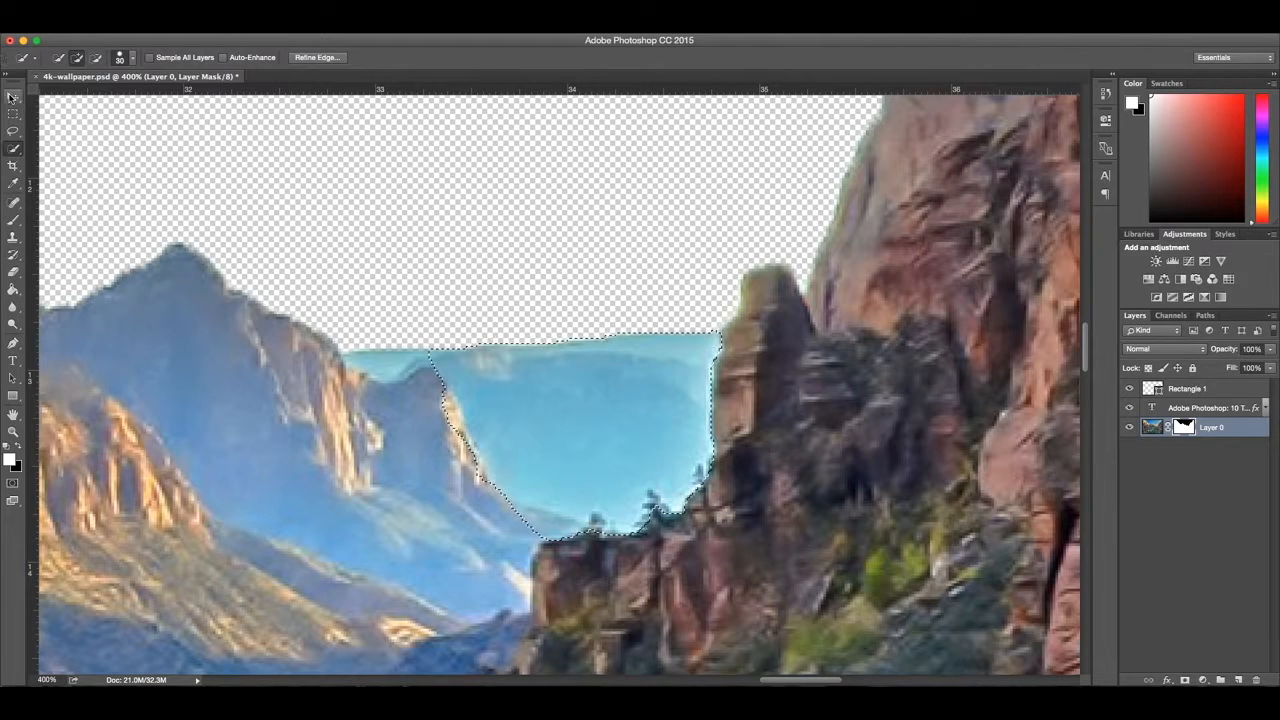
pyautogui.click(12, 97)
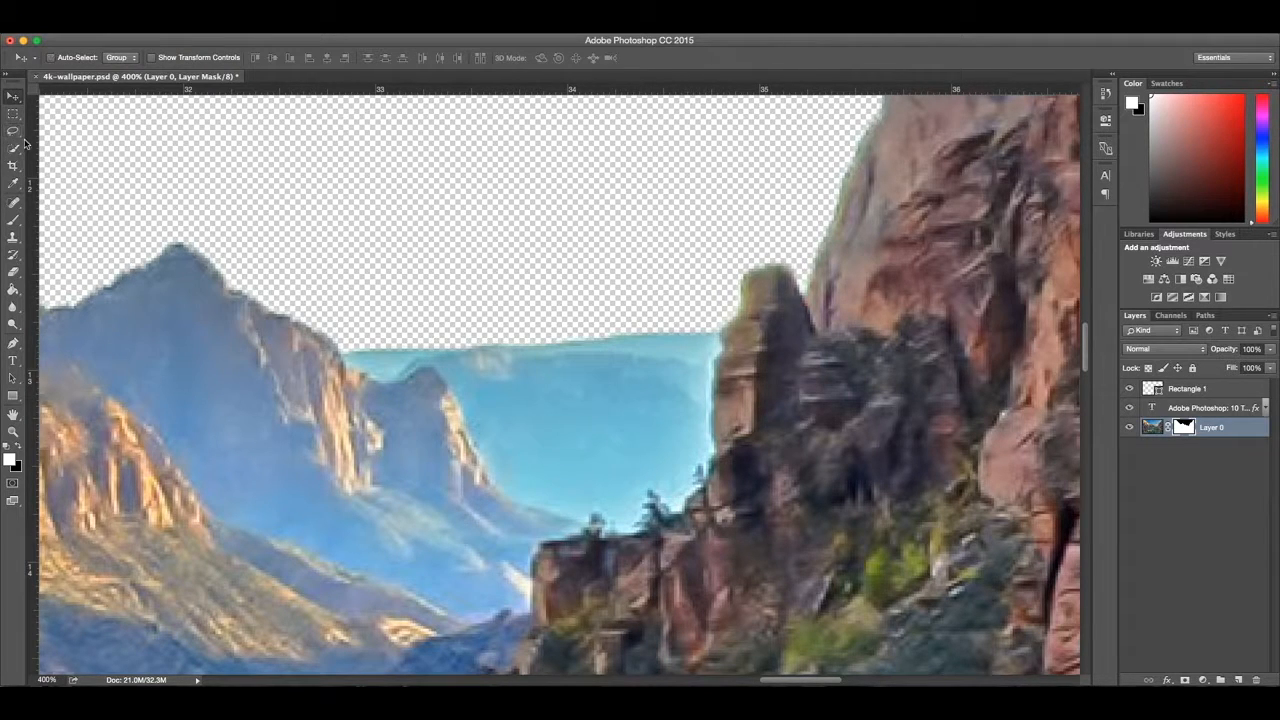
pyautogui.click(13, 149)
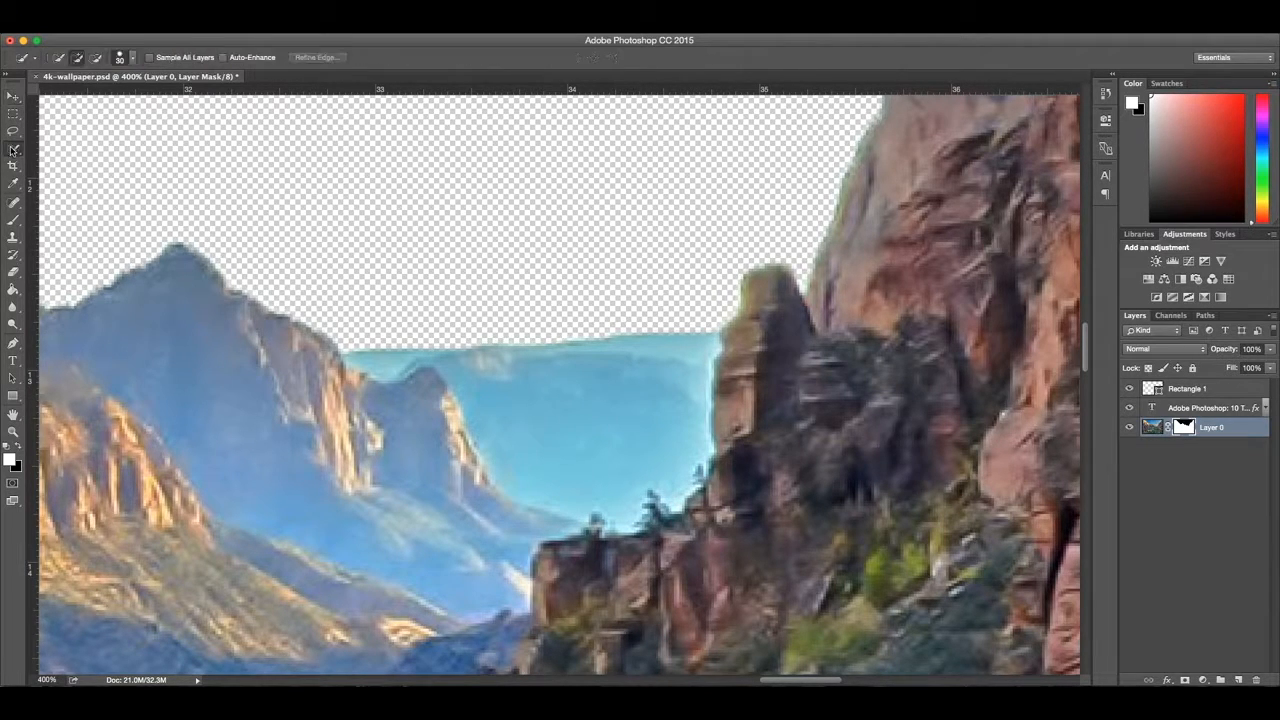
# Step: Set the Quick Selection brush size to 8 px and select the entire leftover blue patch between the distant peaks and the cliff
pyautogui.click(131, 60)
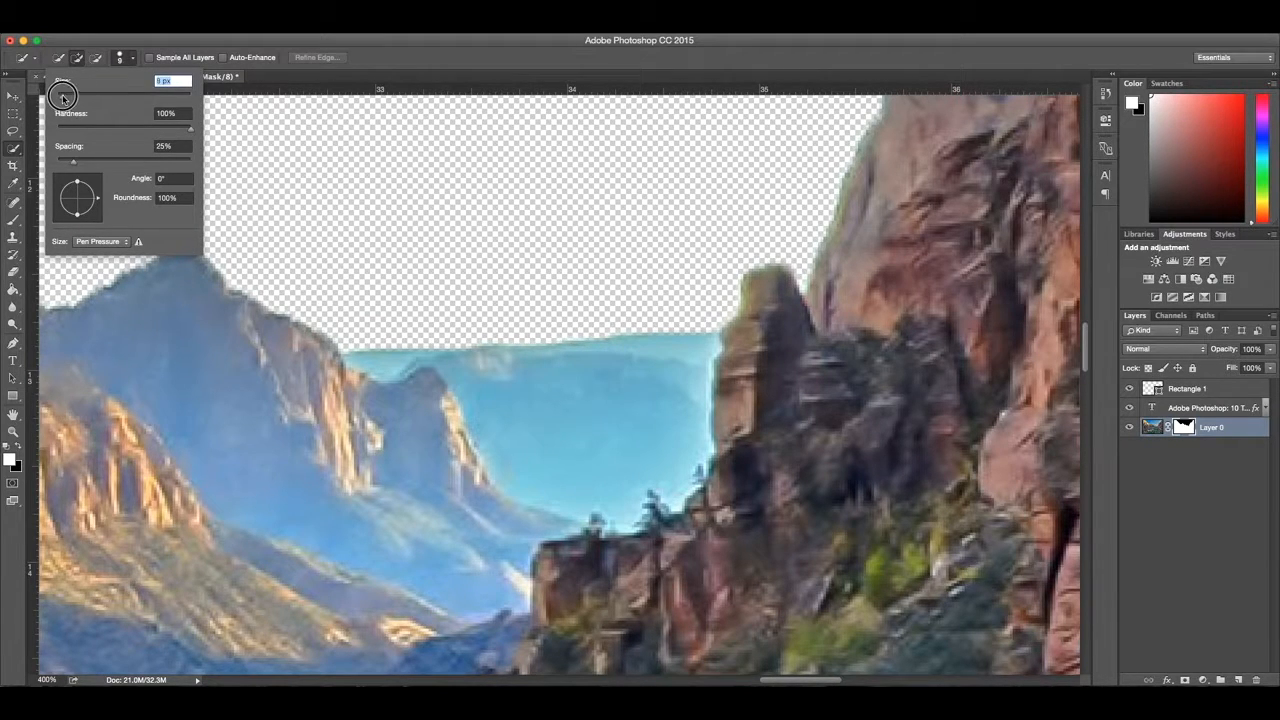
pyautogui.press('Return')
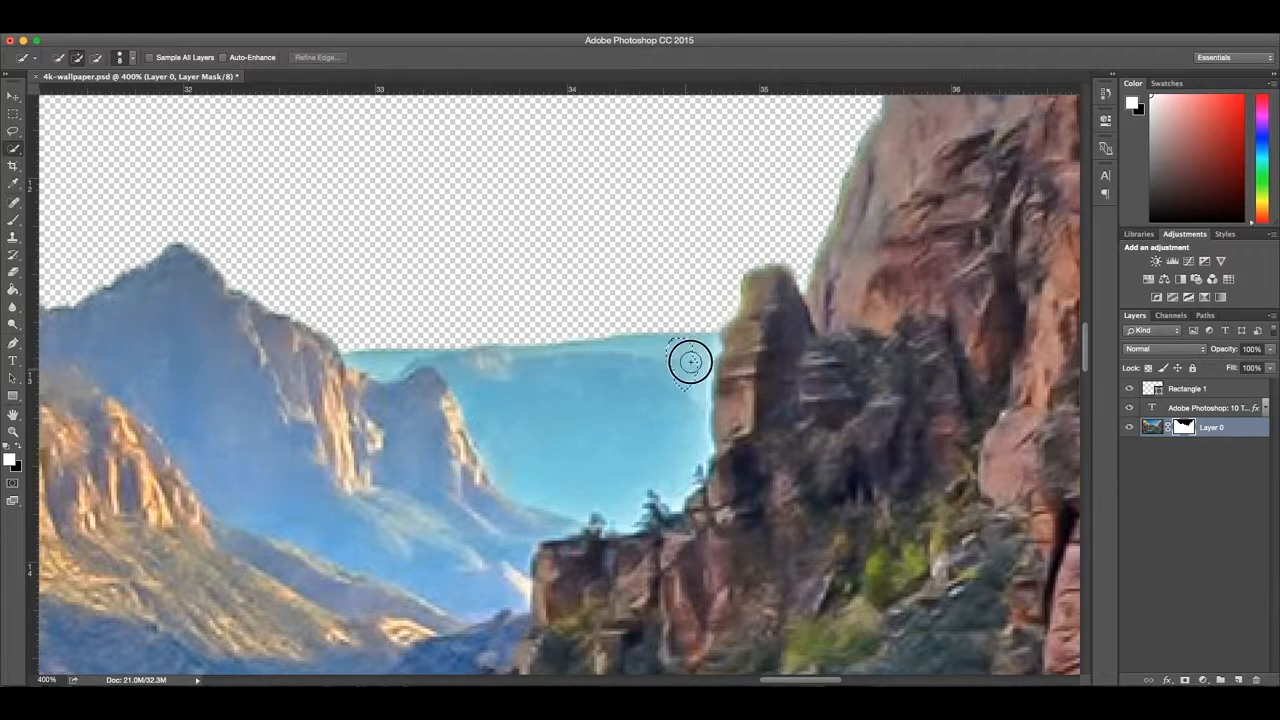
pyautogui.moveTo(697, 345)
pyautogui.mouseDown()
pyautogui.moveTo(674, 437)
pyautogui.moveTo(637, 443)
pyautogui.moveTo(577, 443)
pyautogui.moveTo(386, 362)
pyautogui.mouseUp()
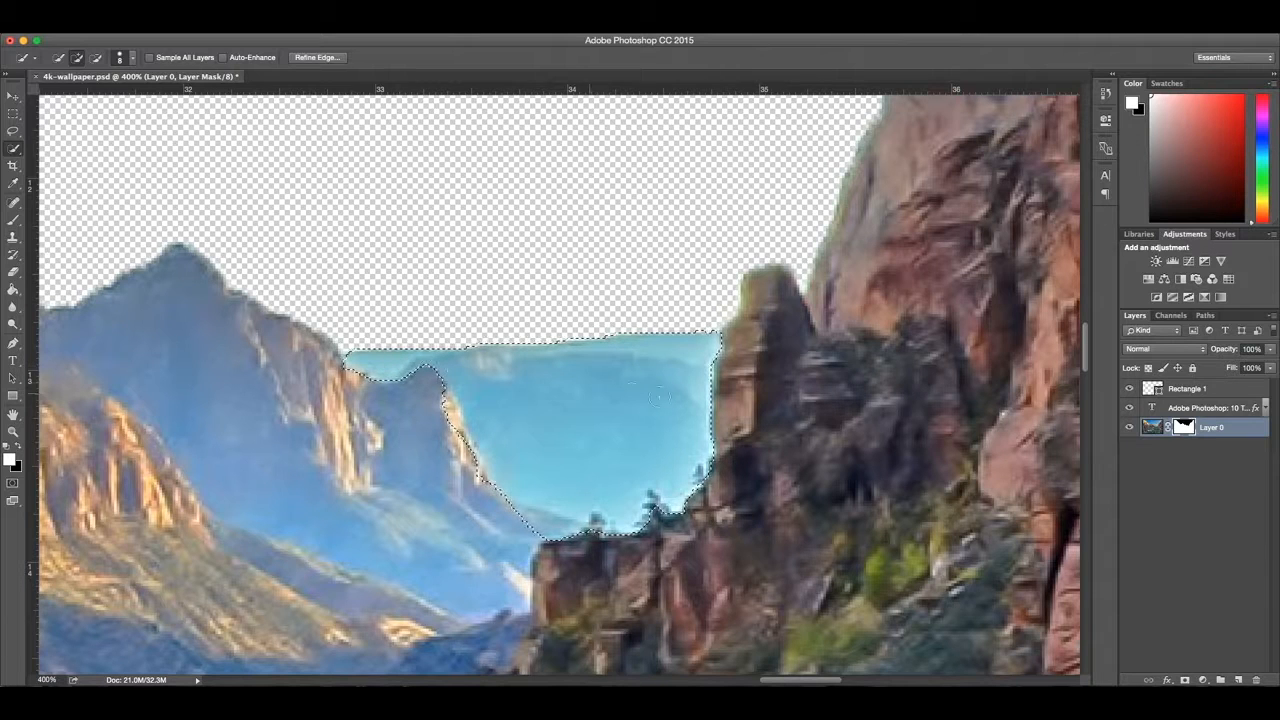
# Step: Remove the selected blue patch between the distant peaks and the cliff using Layer 0's mask, and deselect
pyautogui.press('Delete')
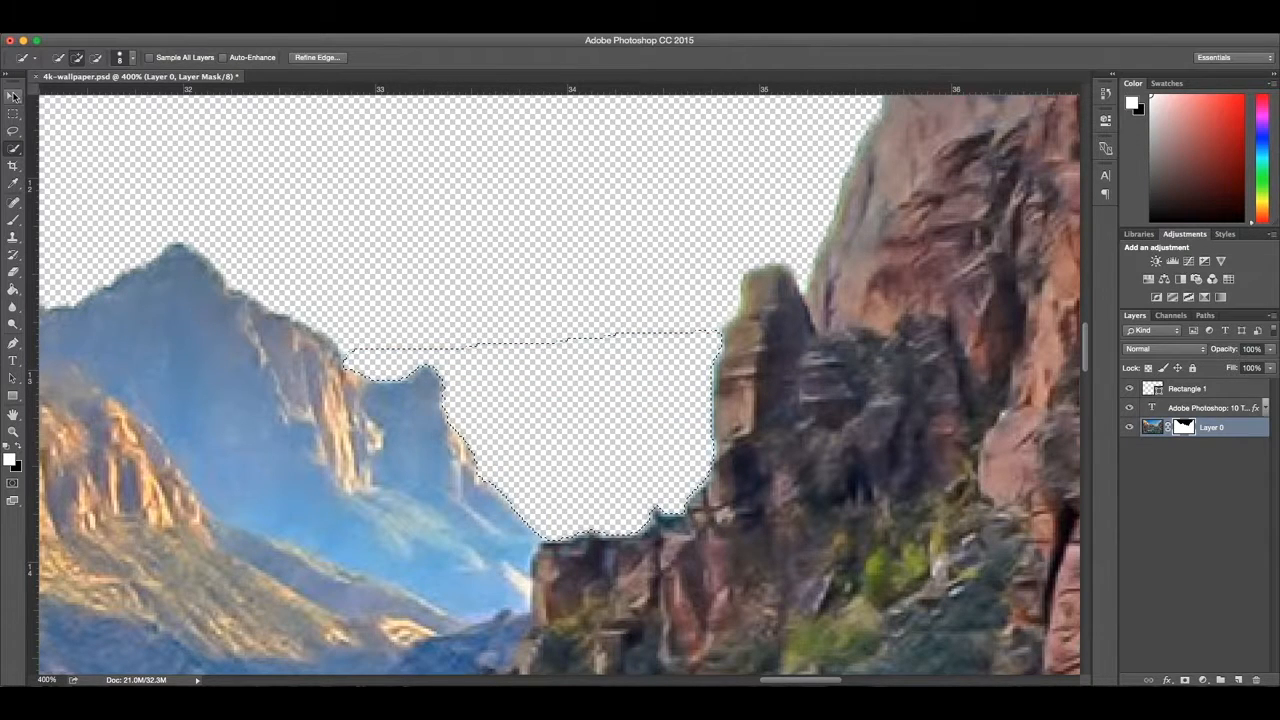
pyautogui.press('v')
pyautogui.press('super+d')
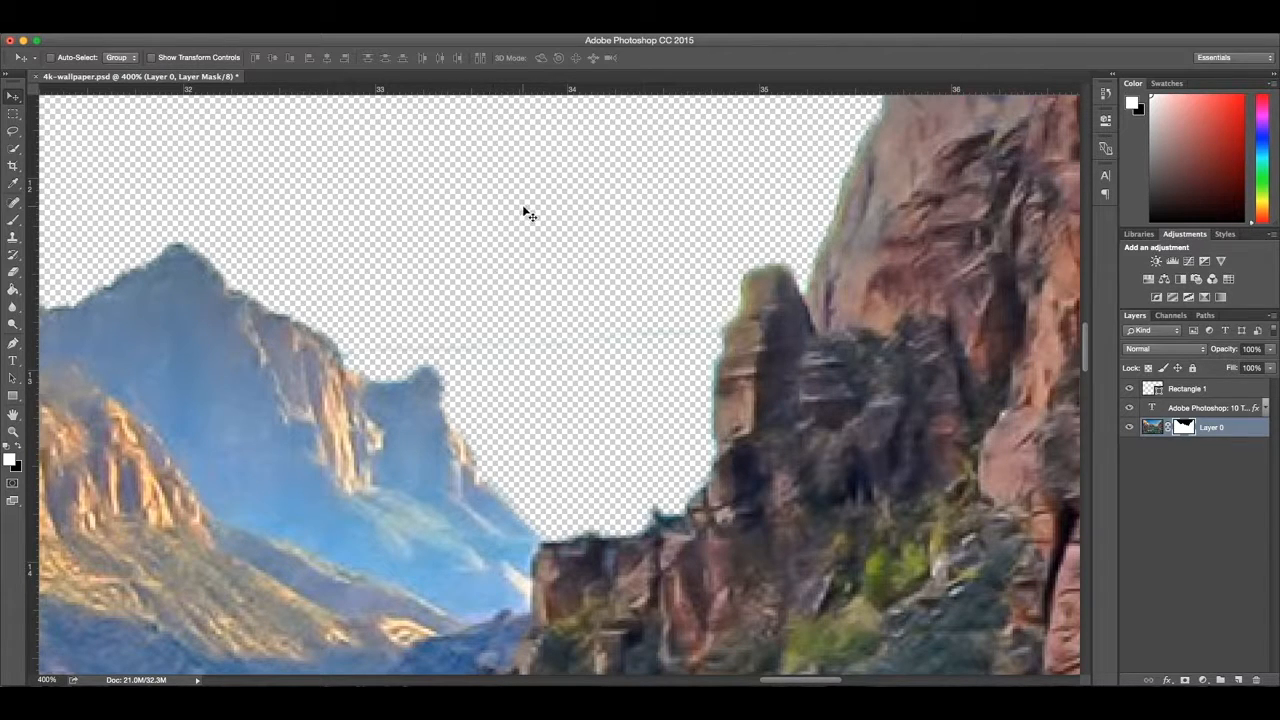
# Step: Outline leftover edge areas along the distant ridge and the cliff top around the cleared gap with the Lasso tool
pyautogui.scroll(5, 503, 256)
pyautogui.scroll(-10, 697, 455)
pyautogui.scroll(2, 697, 455)
pyautogui.scroll(4, 697, 455)
pyautogui.click(13, 131)
pyautogui.moveTo(325, 345)
pyautogui.mouseDown()
pyautogui.moveTo(365, 388)
pyautogui.moveTo(440, 384)
pyautogui.moveTo(503, 418)
pyautogui.moveTo(631, 425)
pyautogui.moveTo(716, 368)
pyautogui.moveTo(725, 326)
pyautogui.moveTo(590, 304)
pyautogui.moveTo(326, 345)
pyautogui.mouseUp()
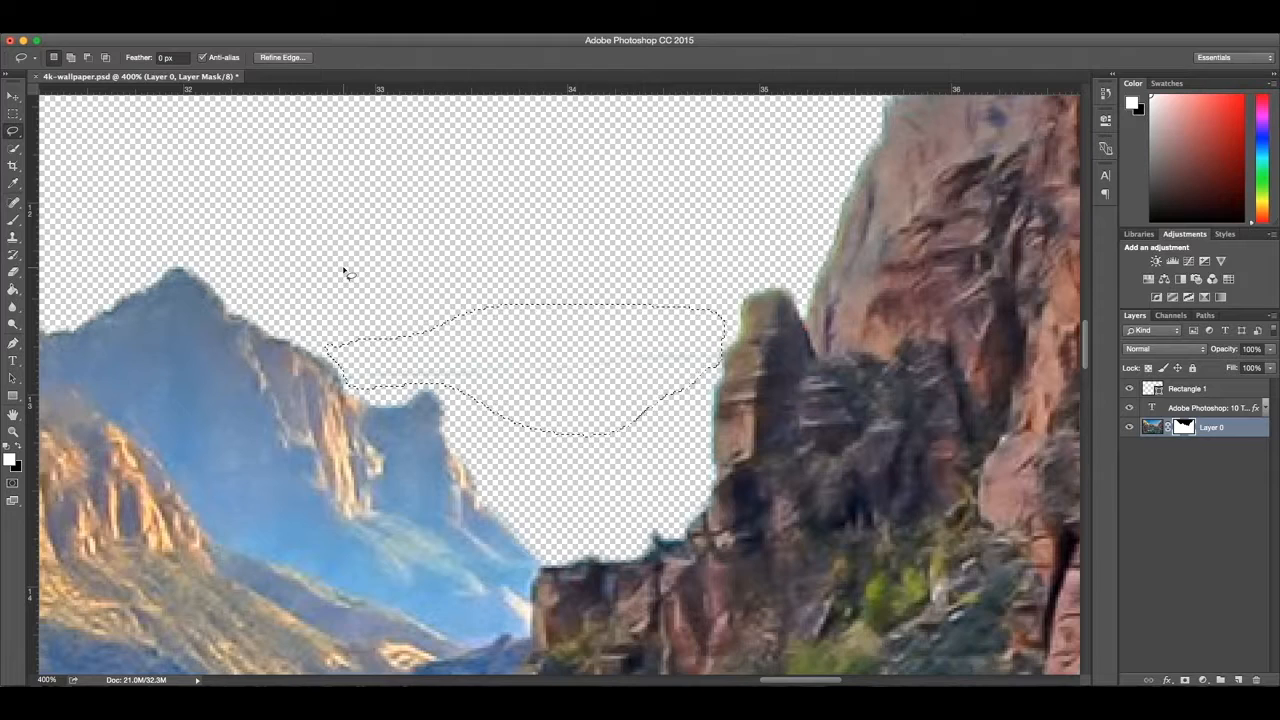
pyautogui.click(411, 252)
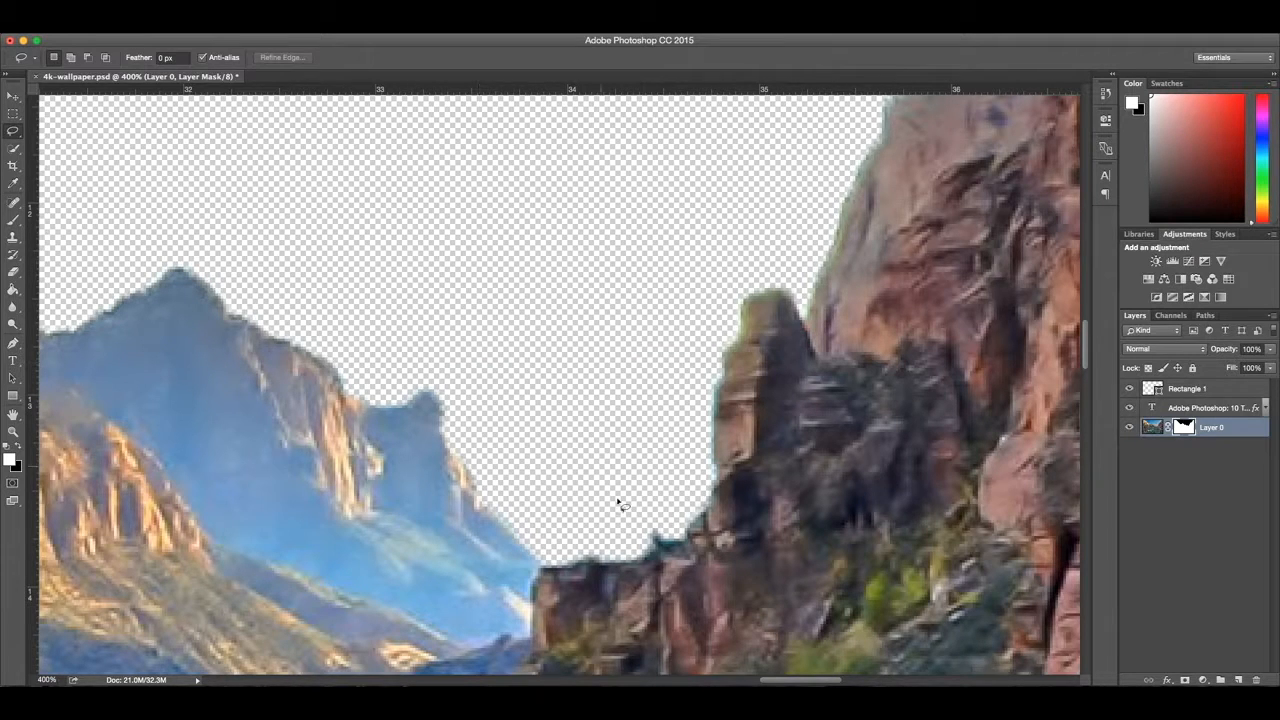
pyautogui.moveTo(632, 546)
pyautogui.mouseDown()
pyautogui.moveTo(678, 520)
pyautogui.moveTo(670, 497)
pyautogui.moveTo(637, 516)
pyautogui.moveTo(635, 550)
pyautogui.moveTo(608, 560)
pyautogui.moveTo(570, 558)
pyautogui.moveTo(574, 532)
pyautogui.moveTo(618, 561)
pyautogui.mouseUp()
pyautogui.hscroll(-5, 594, 510)
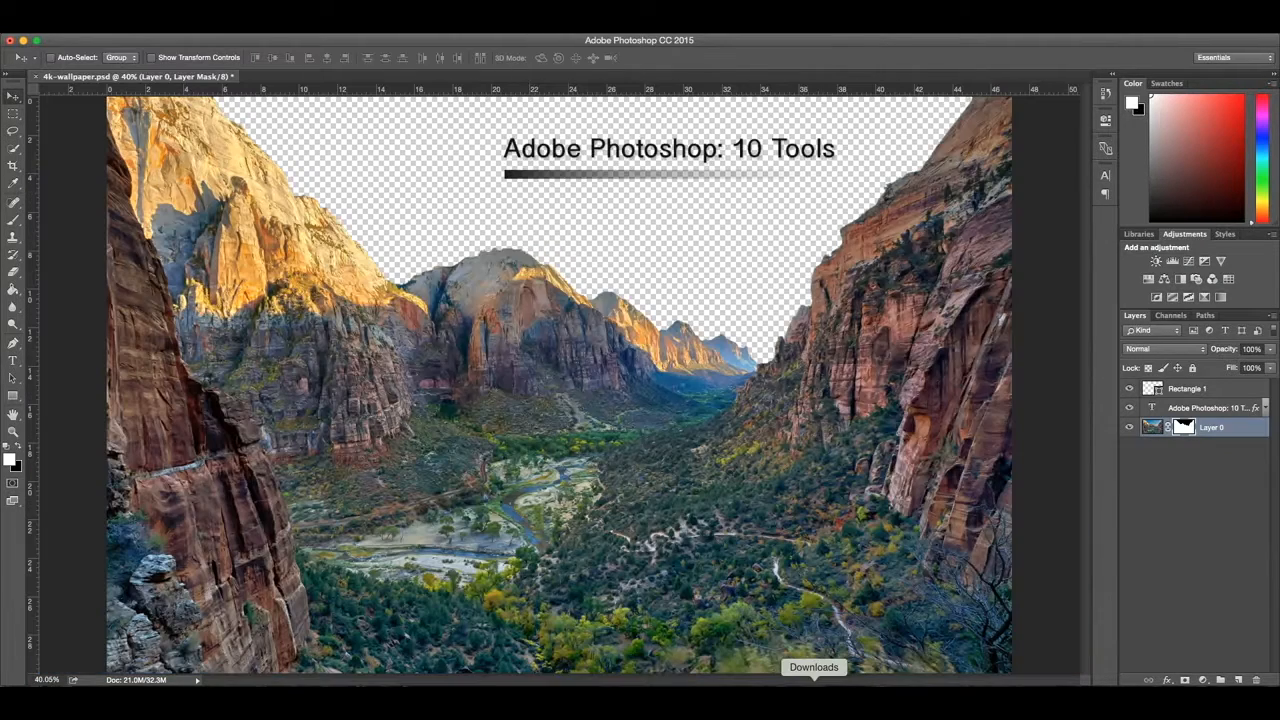
# Step: Place the sunrise outer space JPG from the Downloads folder into the canyon document, over the upper canyon
pyautogui.click(814, 690)
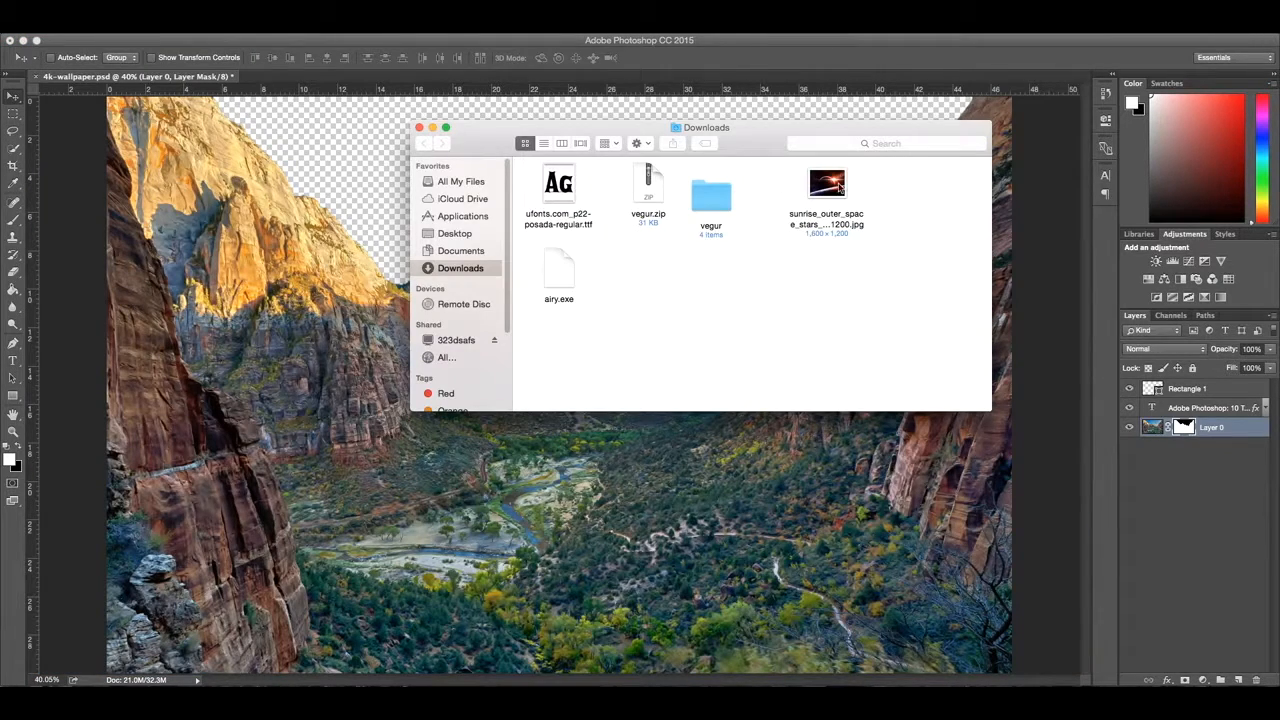
pyautogui.moveTo(826, 183); pyautogui.dragTo(377, 156)
pyautogui.moveTo(559, 382); pyautogui.dragTo(369, 248)
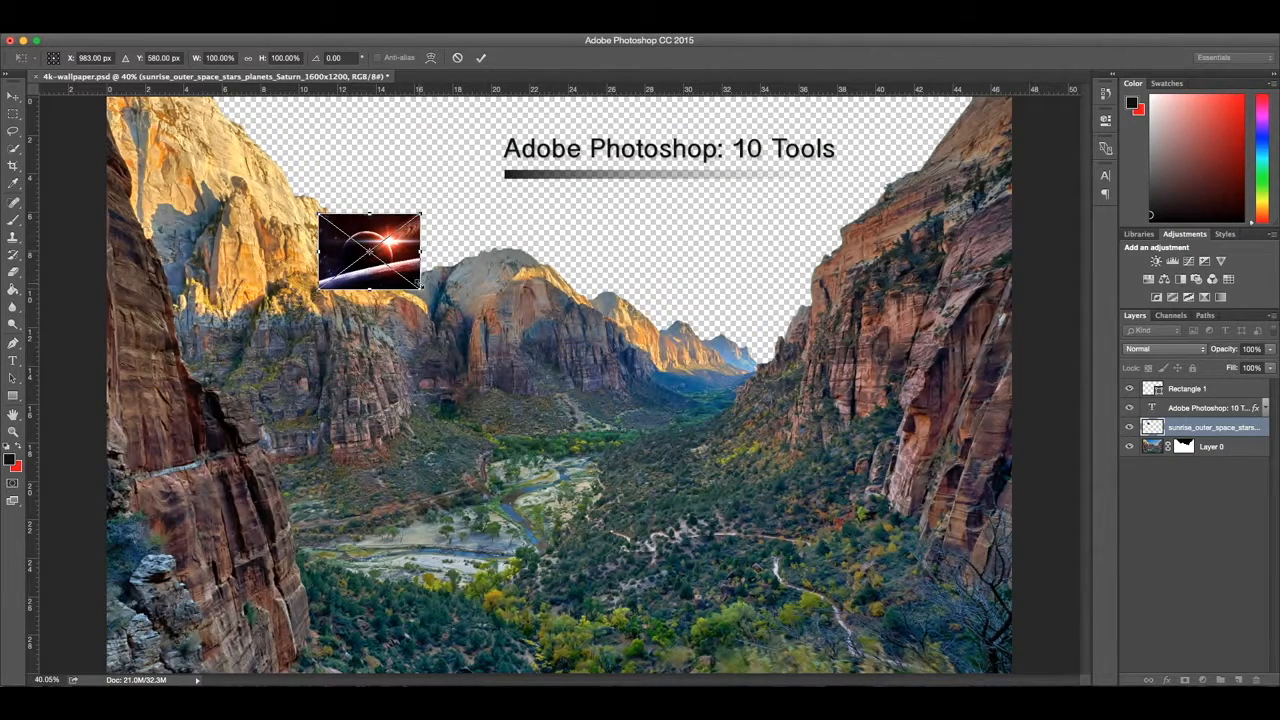
# Step: Scale the placed space image to about 639% and position it over the sky and title area
pyautogui.moveTo(421, 289); pyautogui.dragTo(965, 577)
pyautogui.moveTo(749, 471); pyautogui.dragTo(594, 368)
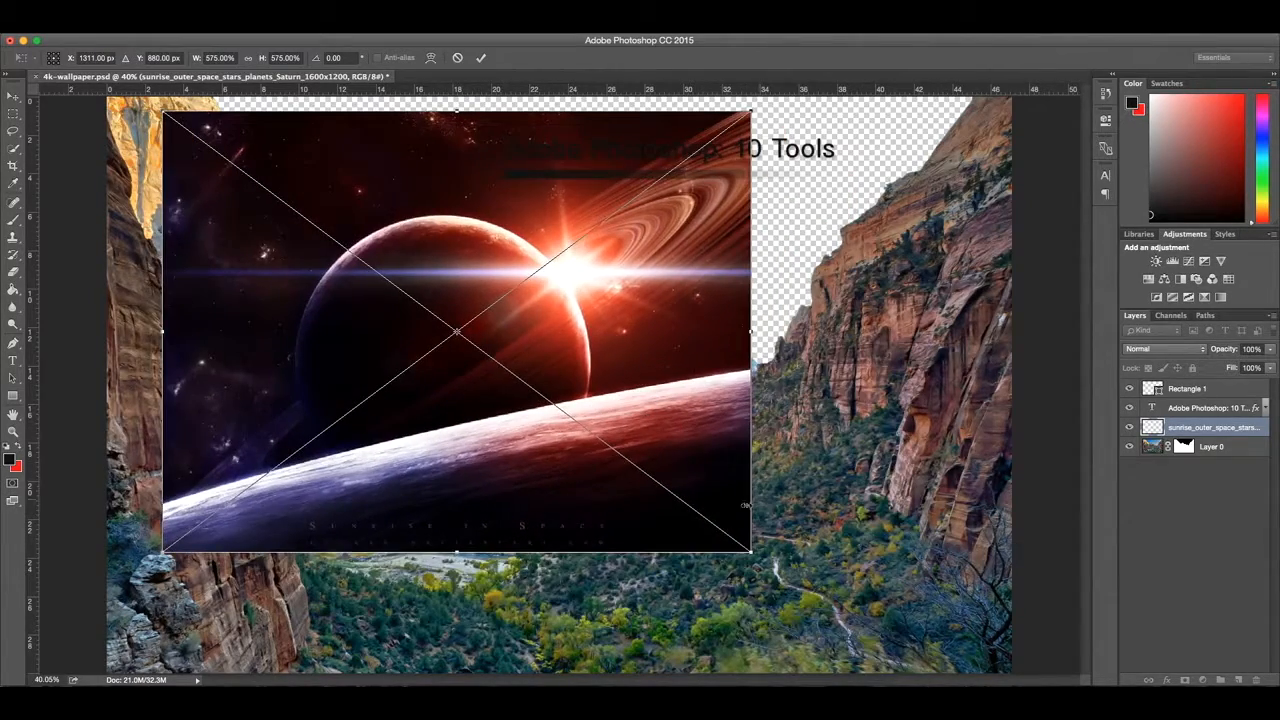
pyautogui.moveTo(750, 550); pyautogui.dragTo(816, 601)
pyautogui.moveTo(684, 491); pyautogui.dragTo(764, 362)
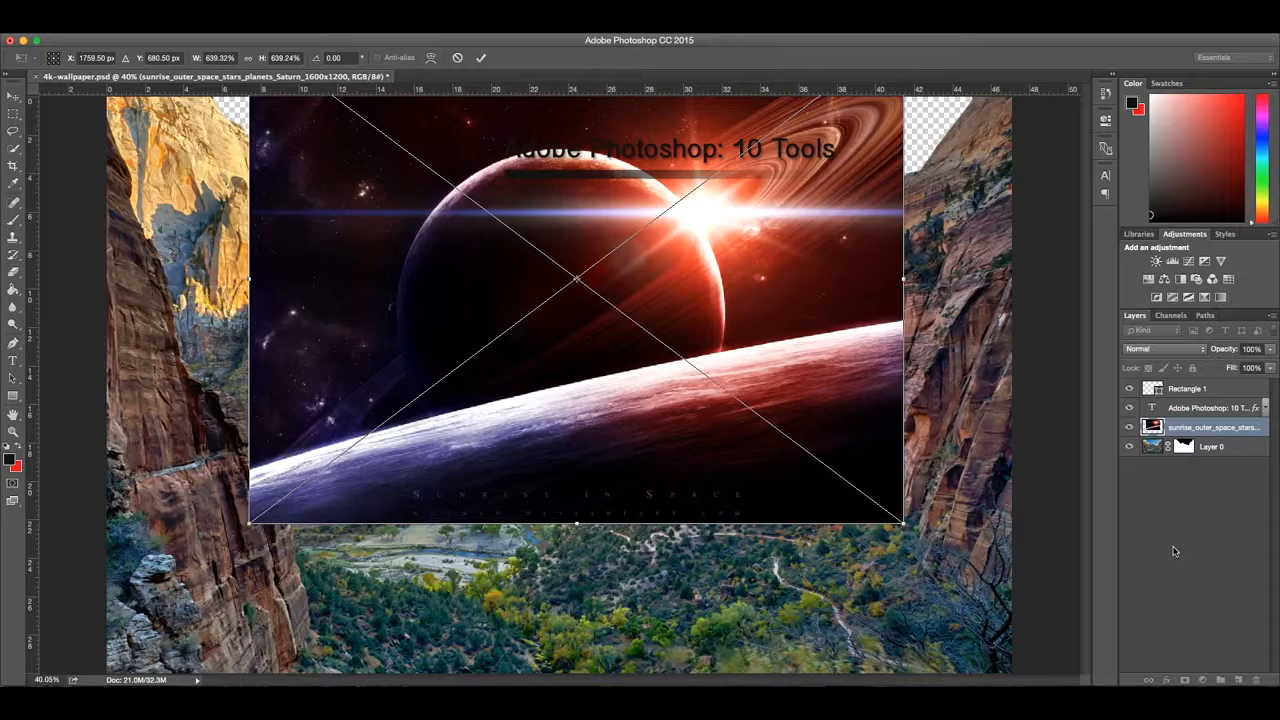
pyautogui.press('Return')
# Step: Move the space image layer beneath Layer 0 and enlarge it to 763.54% to fill the sky behind the canyon ridges
pyautogui.moveTo(1160, 427); pyautogui.dragTo(1158, 458)
pyautogui.moveTo(670, 266); pyautogui.dragTo(564, 405)
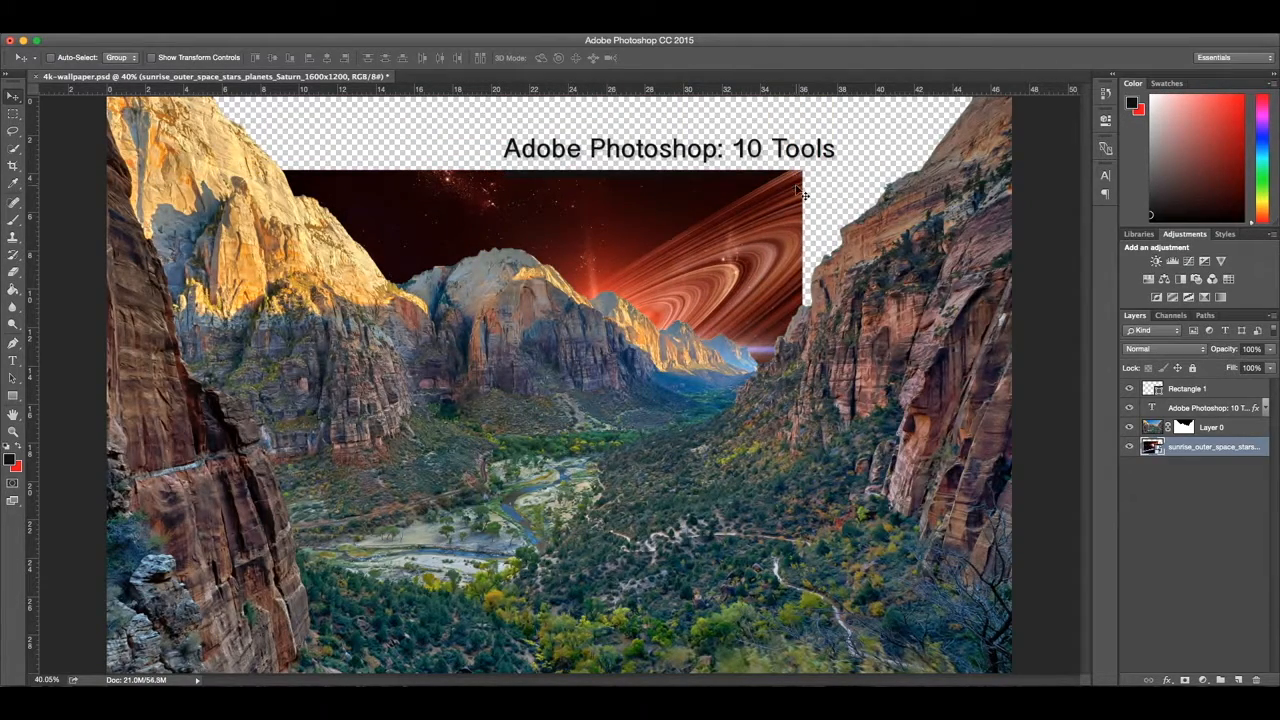
pyautogui.hotkey('ctrl', 't')
pyautogui.moveTo(805, 172); pyautogui.dragTo(937, 120)
pyautogui.moveTo(790, 235); pyautogui.dragTo(914, 136)
pyautogui.moveTo(642, 248); pyautogui.dragTo(579, 227)
pyautogui.moveTo(210, 532); pyautogui.dragTo(194, 545)
pyautogui.moveTo(468, 255); pyautogui.dragTo(477, 162)
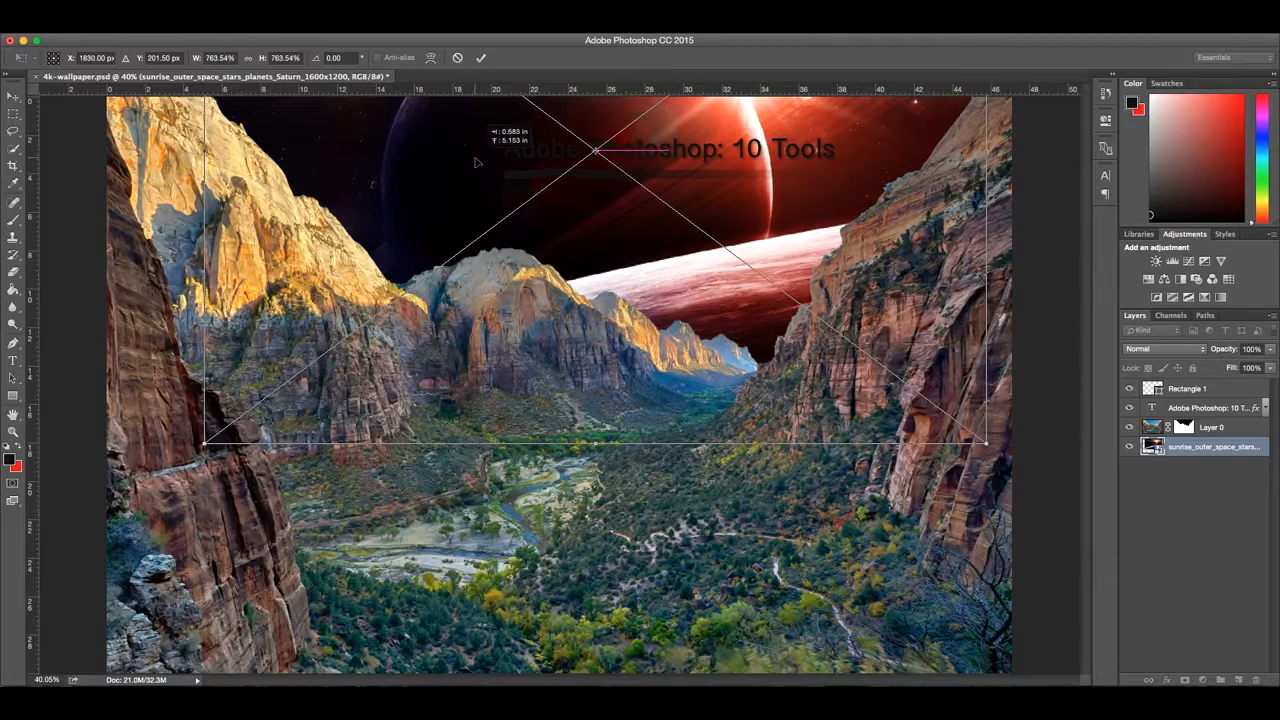
pyautogui.press('Return')
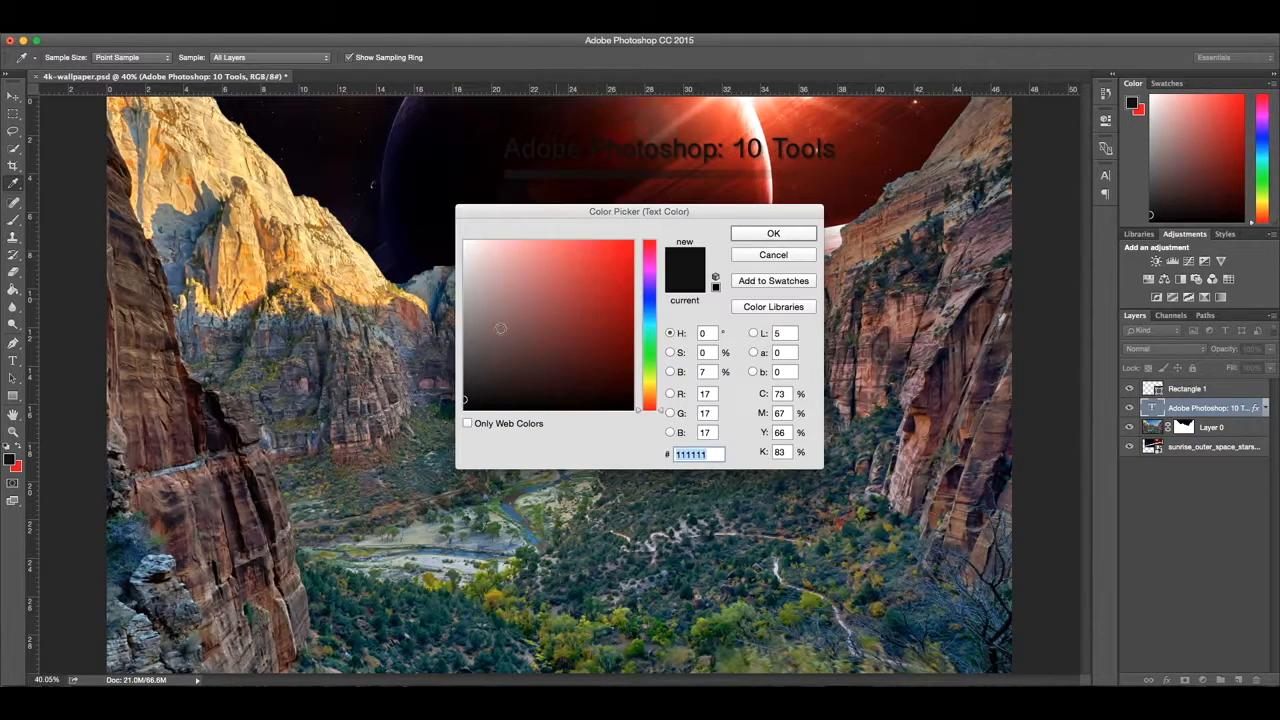
# Step: Change the title text color to white (ffffff)
pyautogui.moveTo(471, 253); pyautogui.dragTo(417, 194)
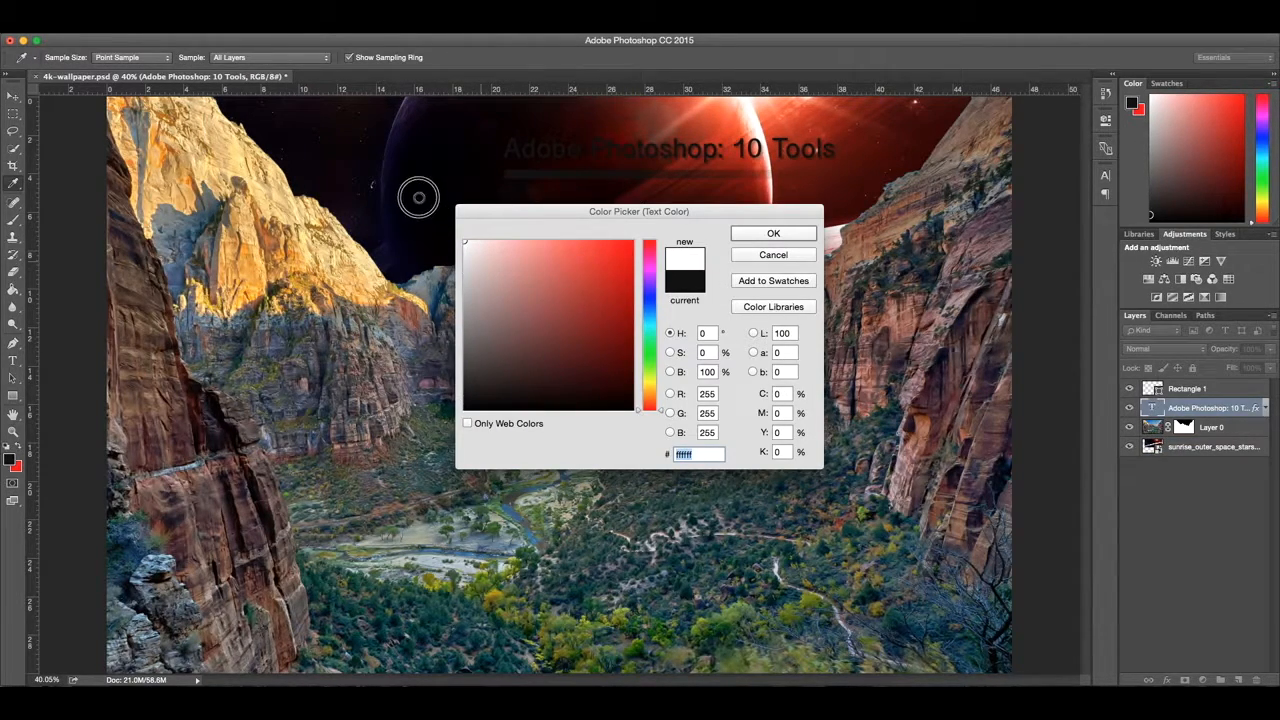
pyautogui.click(767, 234)
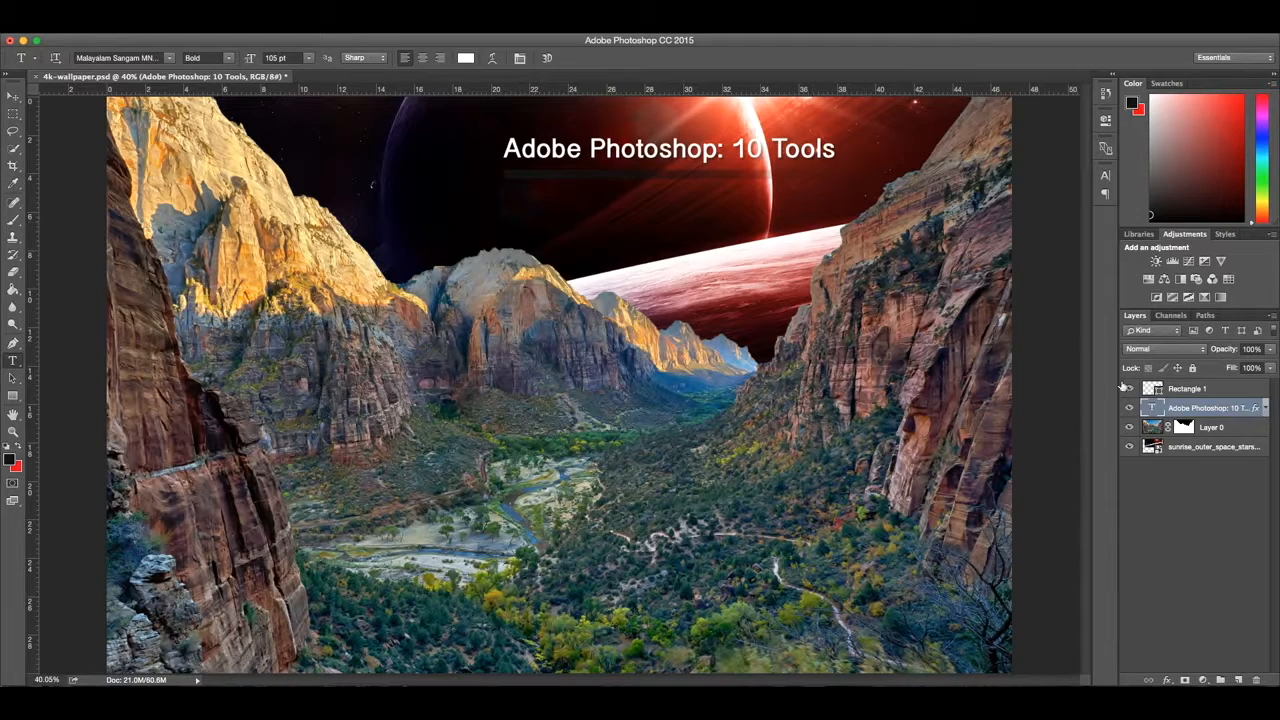
# Step: Set the starting color of Rectangle 1's gradient fill to white and deselect the layer
pyautogui.click(1189, 390)
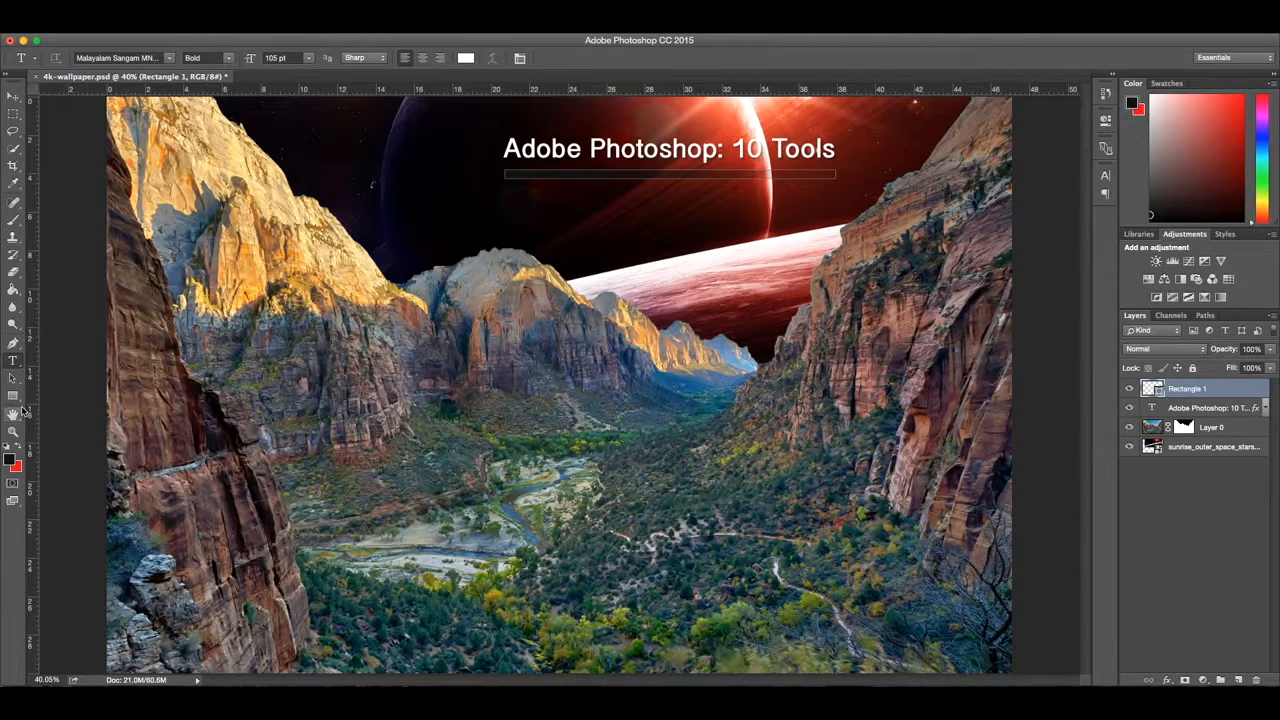
pyautogui.click(13, 396)
pyautogui.click(121, 58)
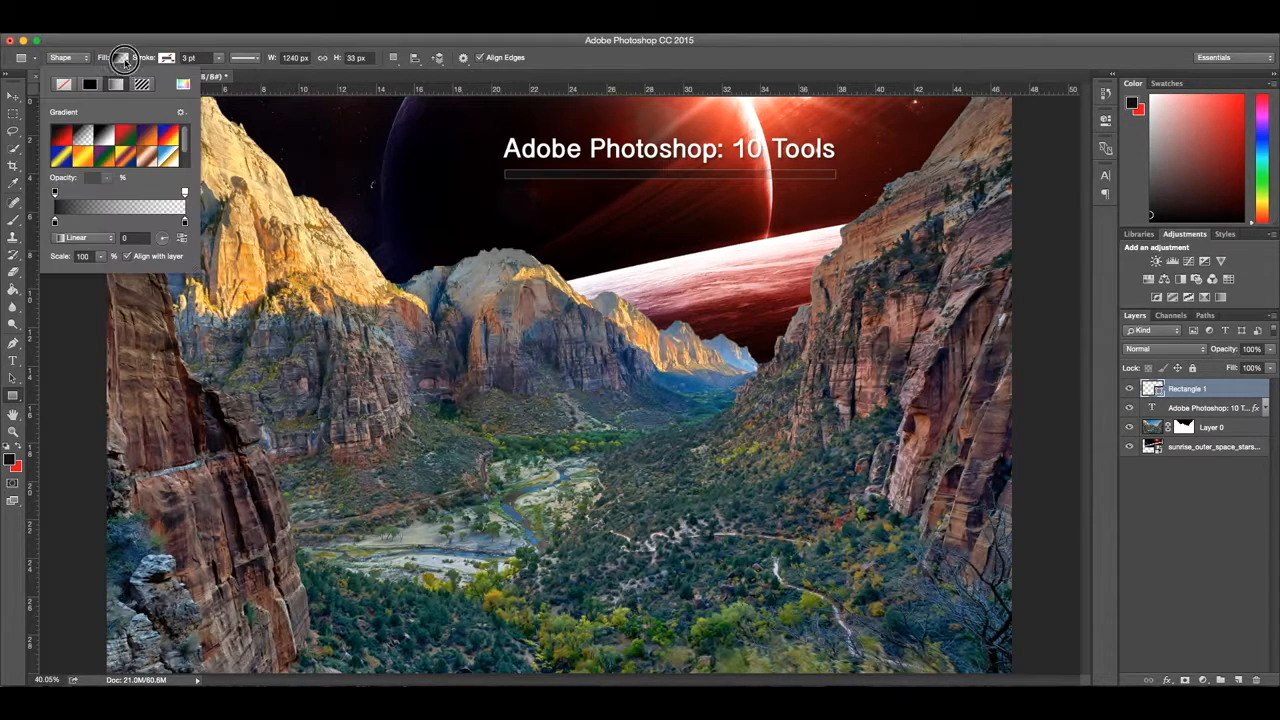
pyautogui.doubleClick(55, 222)
pyautogui.moveTo(502, 293); pyautogui.dragTo(342, 174)
pyautogui.click(794, 238)
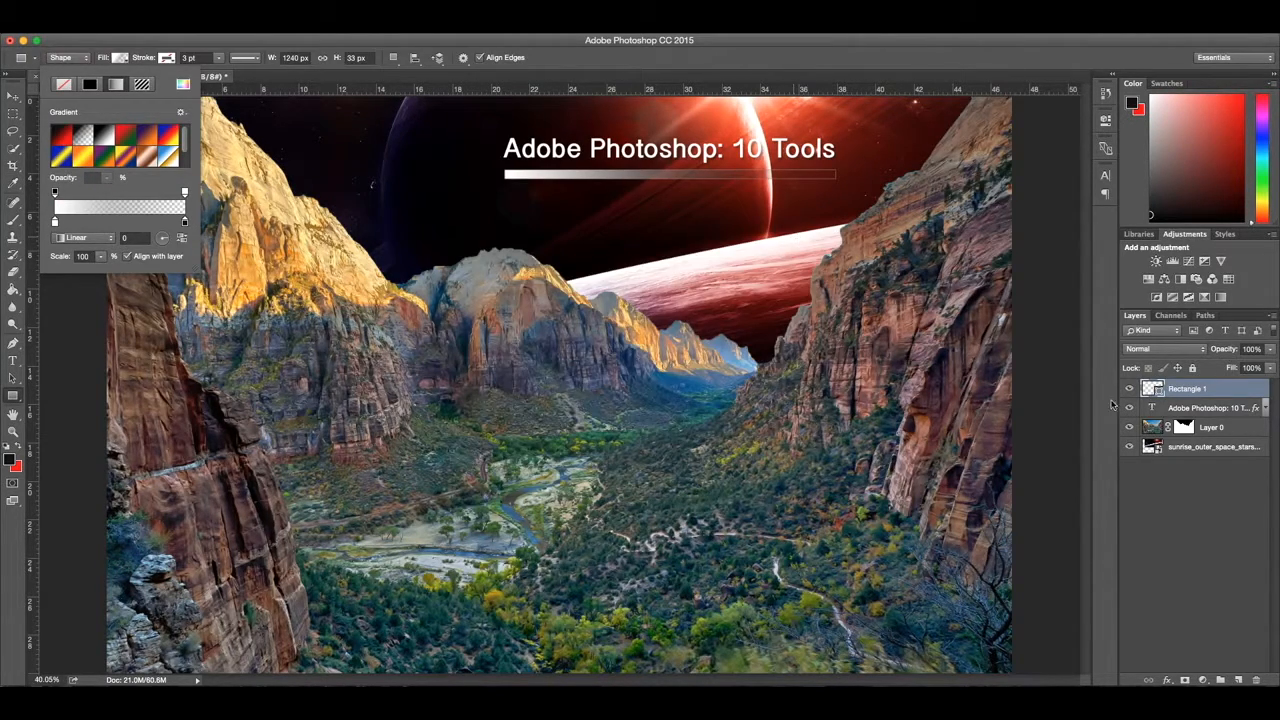
pyautogui.click(1229, 482)
pyautogui.click(1229, 482)
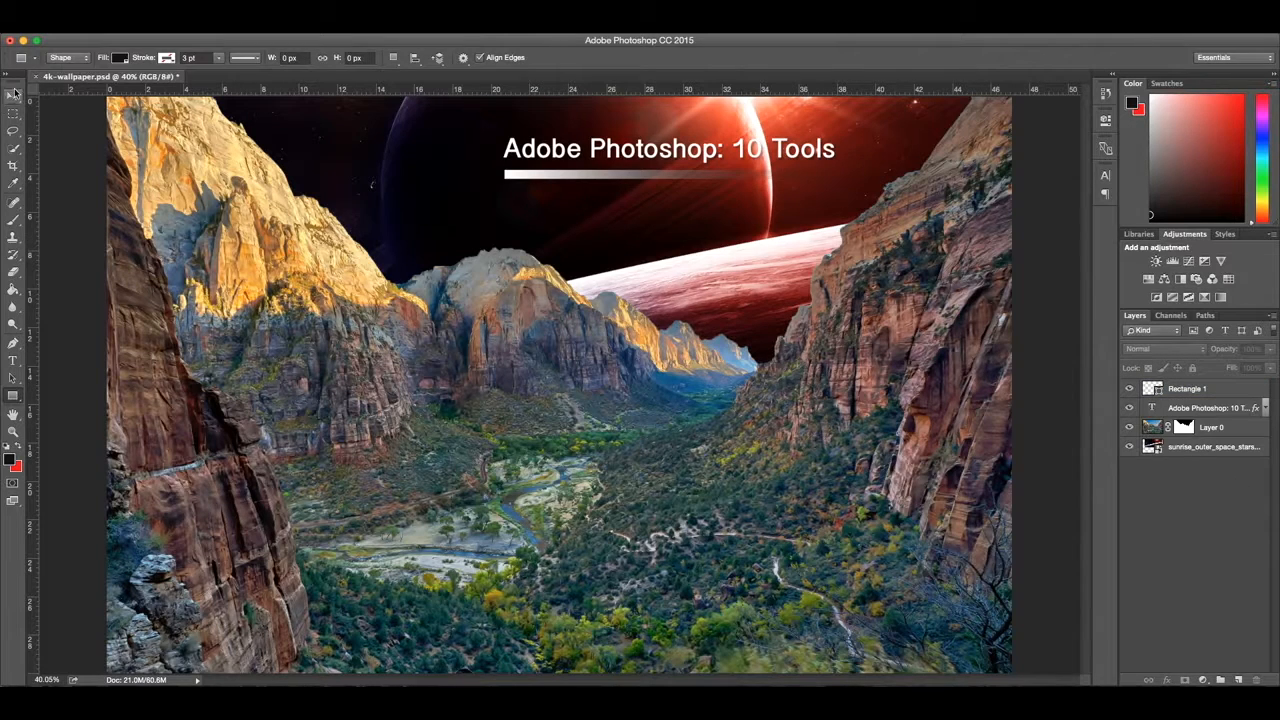
# Step: Select the title text and Rectangle 1 layers together and move them left across the sky
pyautogui.click(15, 94)
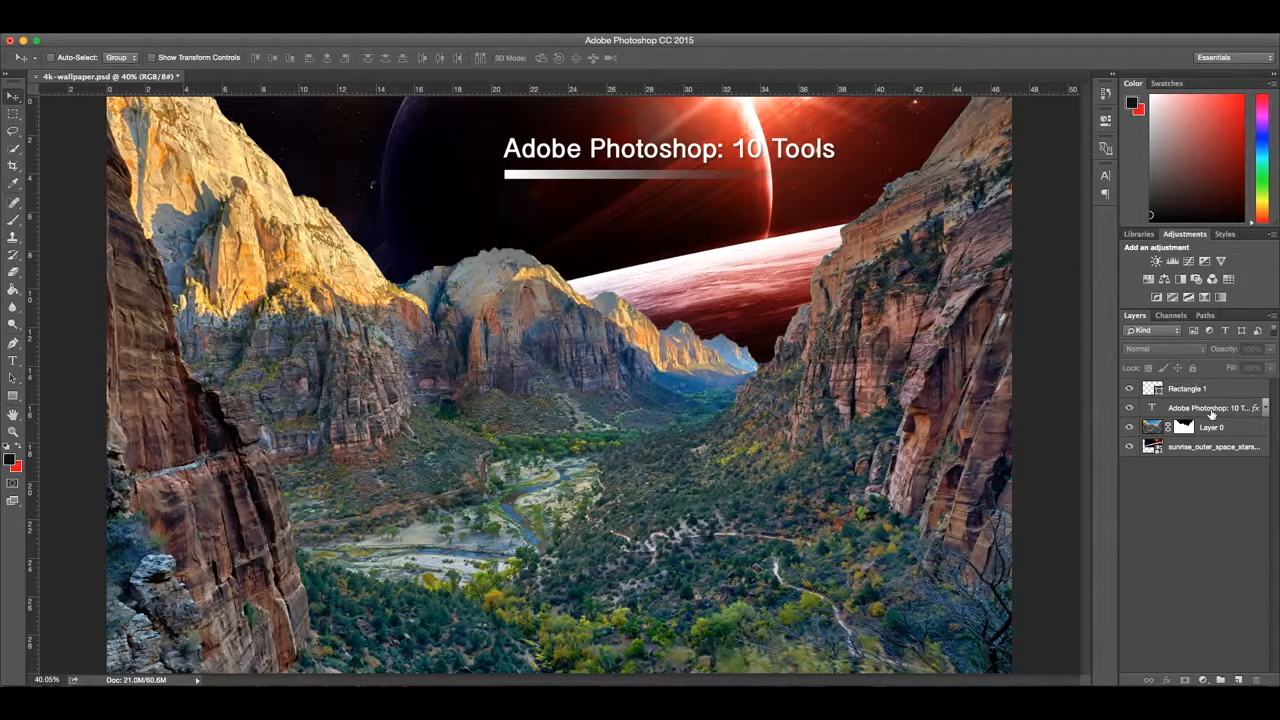
pyautogui.click(1212, 410)
pyautogui.keyDown('shift'); pyautogui.click(1200, 390); pyautogui.keyUp('shift')
pyautogui.moveTo(605, 172); pyautogui.dragTo(400, 163)
pyautogui.click(1190, 540)
# Step: Quick-select the hazy distant peaks beside the rocky cliff on Layer 0, delete them and deselect
pyautogui.press('super+plus')
pyautogui.press('super+plus')
pyautogui.press('super+plus')
pyautogui.press('super+plus')
pyautogui.hscroll(10, 748, 326)
pyautogui.scroll(3, 757, 330)
pyautogui.press('super+plus')
pyautogui.click(13, 148)
pyautogui.click(1188, 427)
pyautogui.moveTo(823, 468)
pyautogui.mouseDown()
pyautogui.moveTo(659, 367)
pyautogui.moveTo(525, 247)
pyautogui.moveTo(510, 253)
pyautogui.moveTo(596, 226)
pyautogui.moveTo(745, 280)
pyautogui.mouseUp()
pyautogui.press('Delete')
pyautogui.press('super+d')
# Step: Quick-select the leftover strips along the lower ridge and the cliff edge on Layer 0, delete them and deselect
pyautogui.moveTo(550, 196)
pyautogui.mouseDown()
pyautogui.moveTo(595, 175)
pyautogui.moveTo(674, 446)
pyautogui.moveTo(874, 491)
pyautogui.moveTo(1000, 409)
pyautogui.moveTo(1022, 287)
pyautogui.mouseUp()
pyautogui.scroll(1, 690, 285)
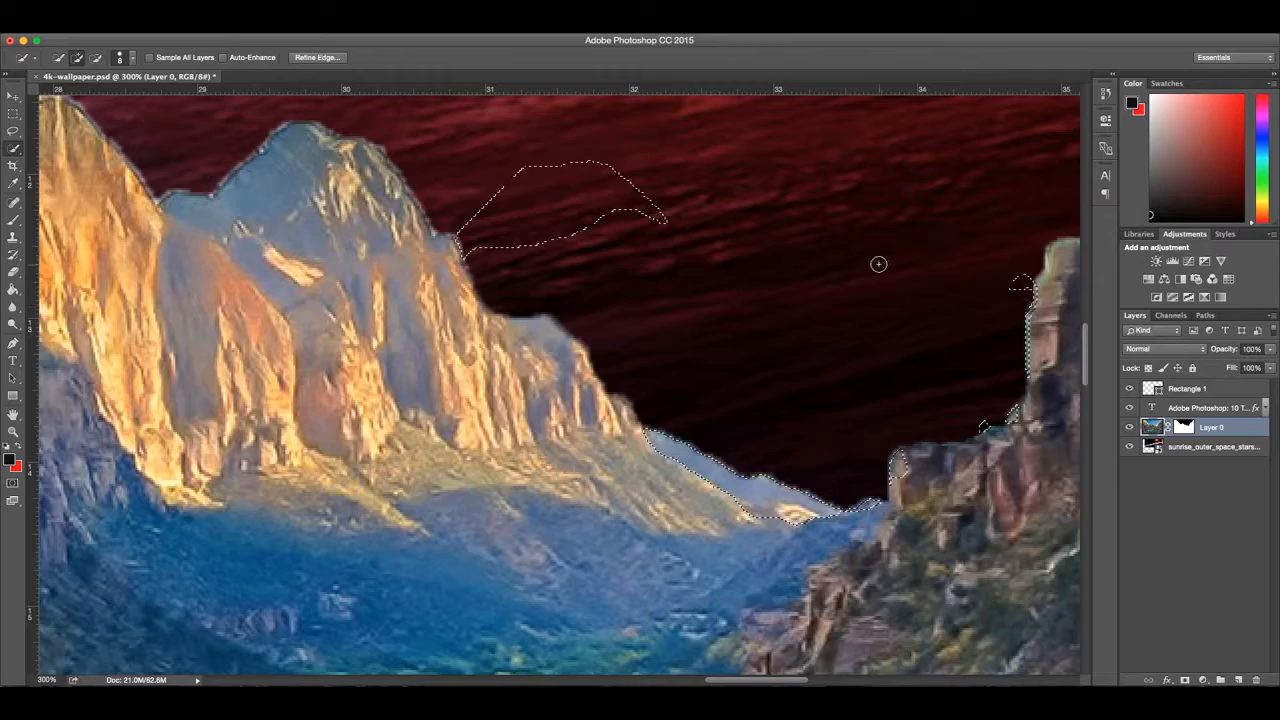
pyautogui.press('Delete')
pyautogui.press('super+d')
# Step: Delete the remaining stray pixels in the gap with a Lasso selection, deselect and return to the full-image view
pyautogui.press('l')
pyautogui.moveTo(610, 372)
pyautogui.mouseDown()
pyautogui.moveTo(665, 442)
pyautogui.moveTo(791, 505)
pyautogui.moveTo(875, 513)
pyautogui.moveTo(897, 472)
pyautogui.moveTo(890, 391)
pyautogui.moveTo(612, 378)
pyautogui.mouseUp()
pyautogui.press('Delete')
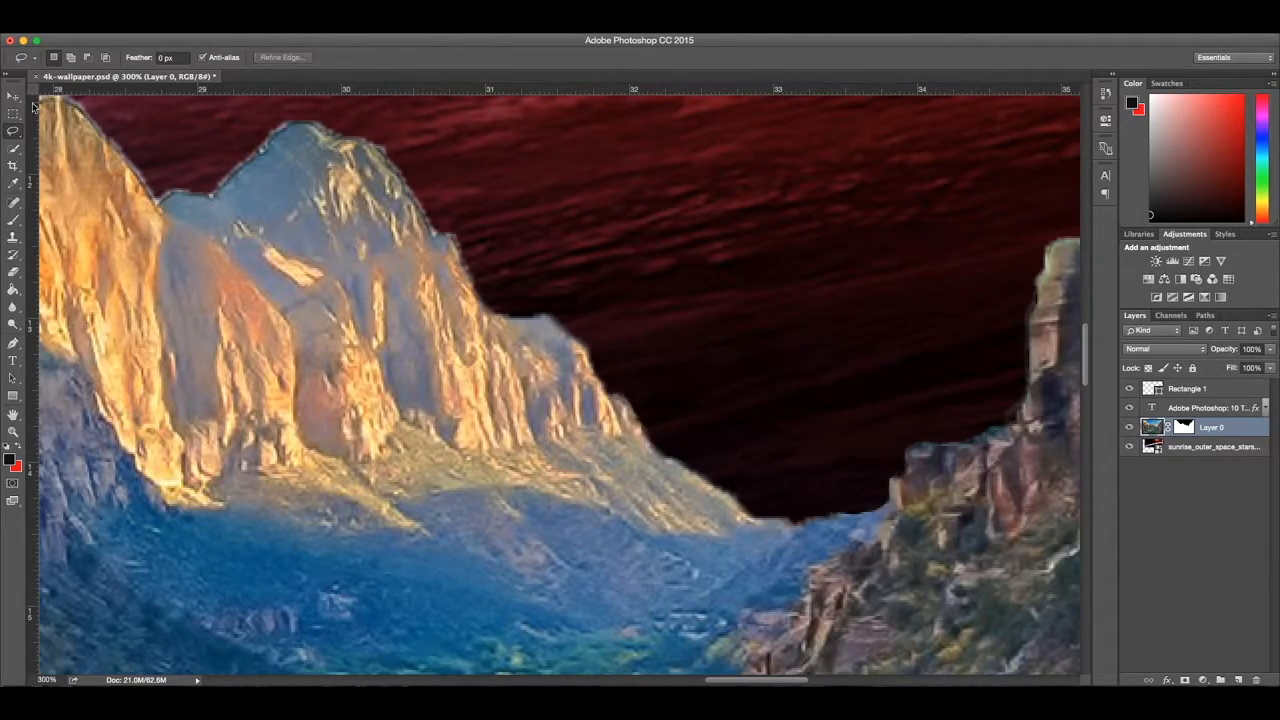
pyautogui.press('super+d')
pyautogui.press('super+0')
pyautogui.click(13, 95)
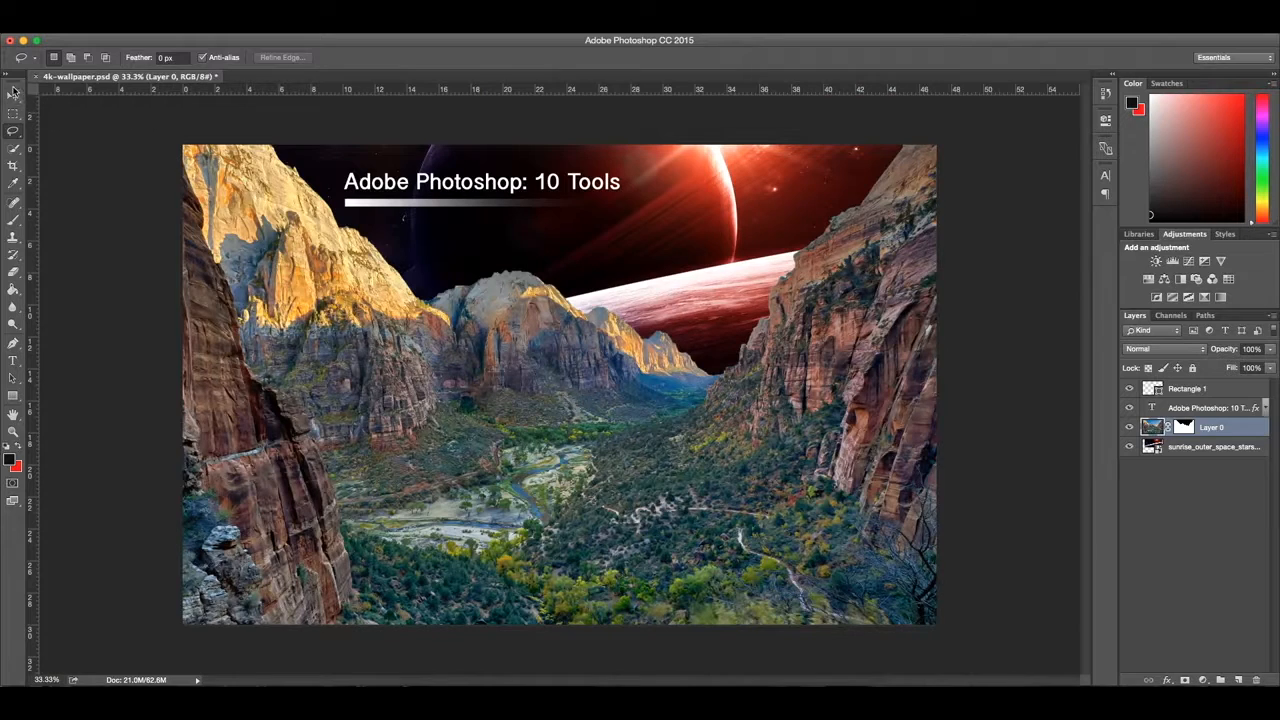
# Step: Add a Hue/Saturation adjustment layer above Layer 0 with Hue -24, Saturation -36 and Lightness -6
pyautogui.click(1150, 281)
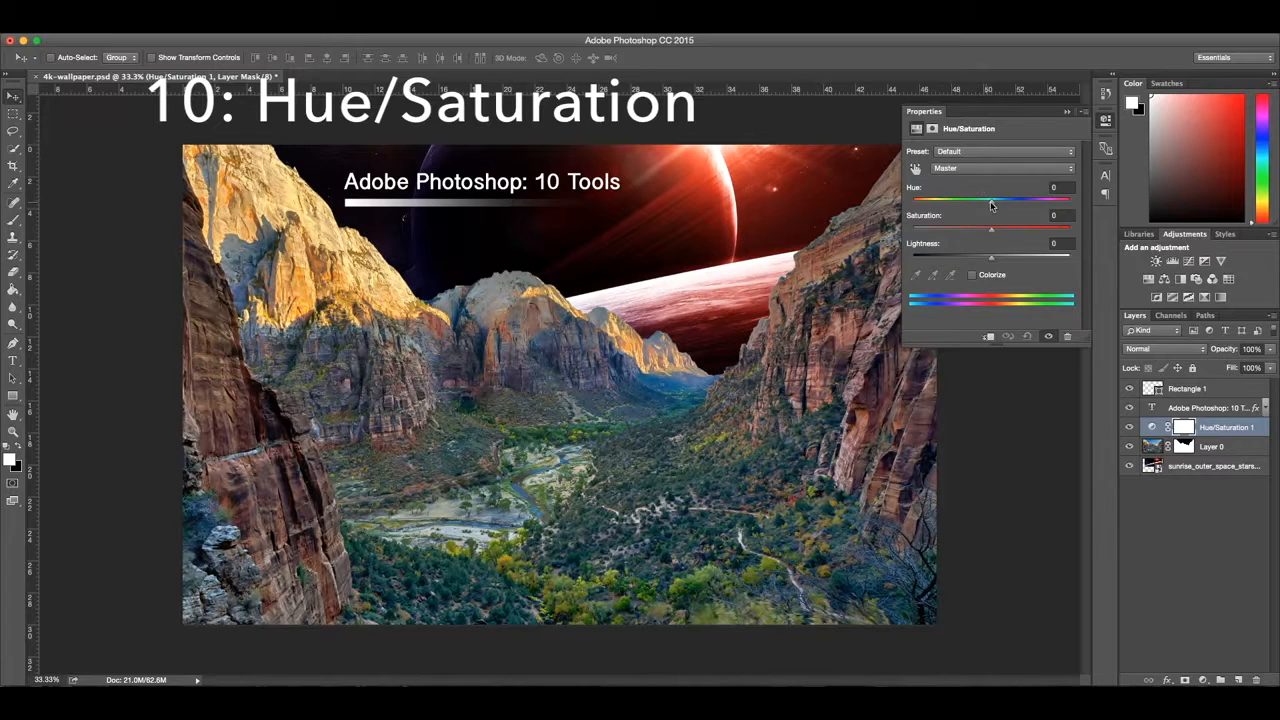
pyautogui.moveTo(991, 205)
pyautogui.mouseDown()
pyautogui.moveTo(955, 203)
pyautogui.moveTo(973, 205)
pyautogui.mouseUp()
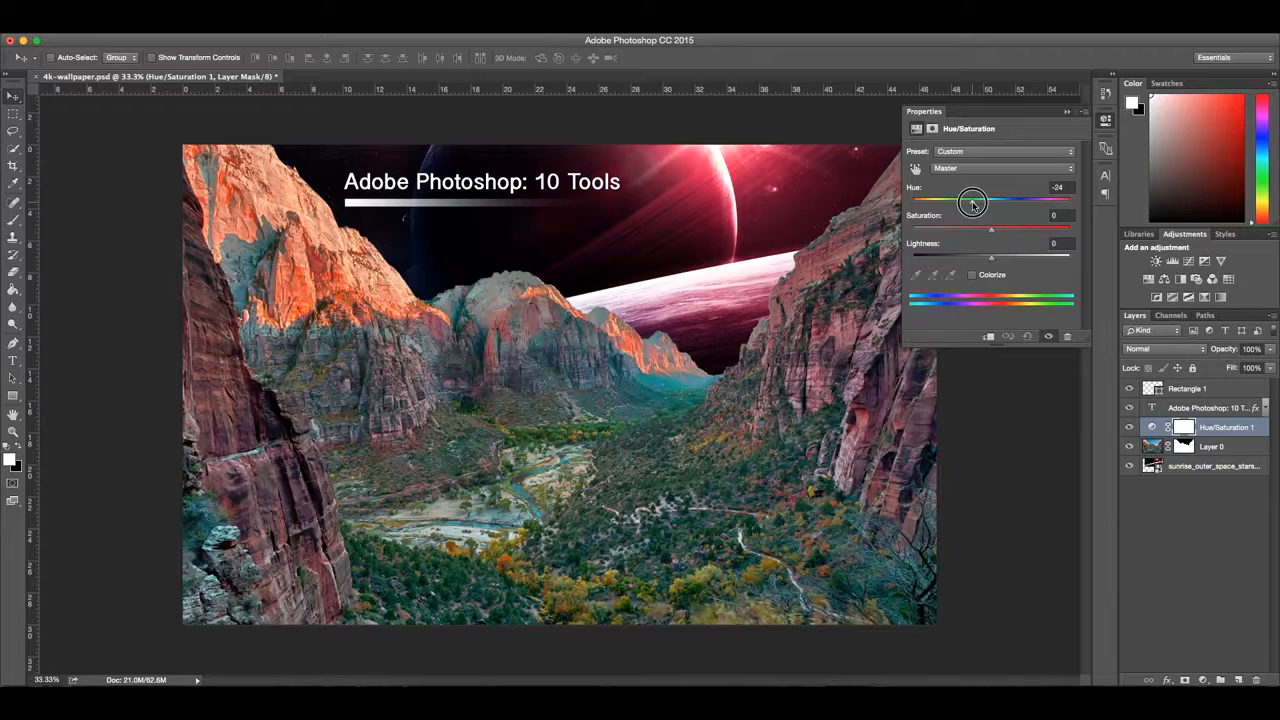
pyautogui.moveTo(991, 261); pyautogui.dragTo(963, 233)
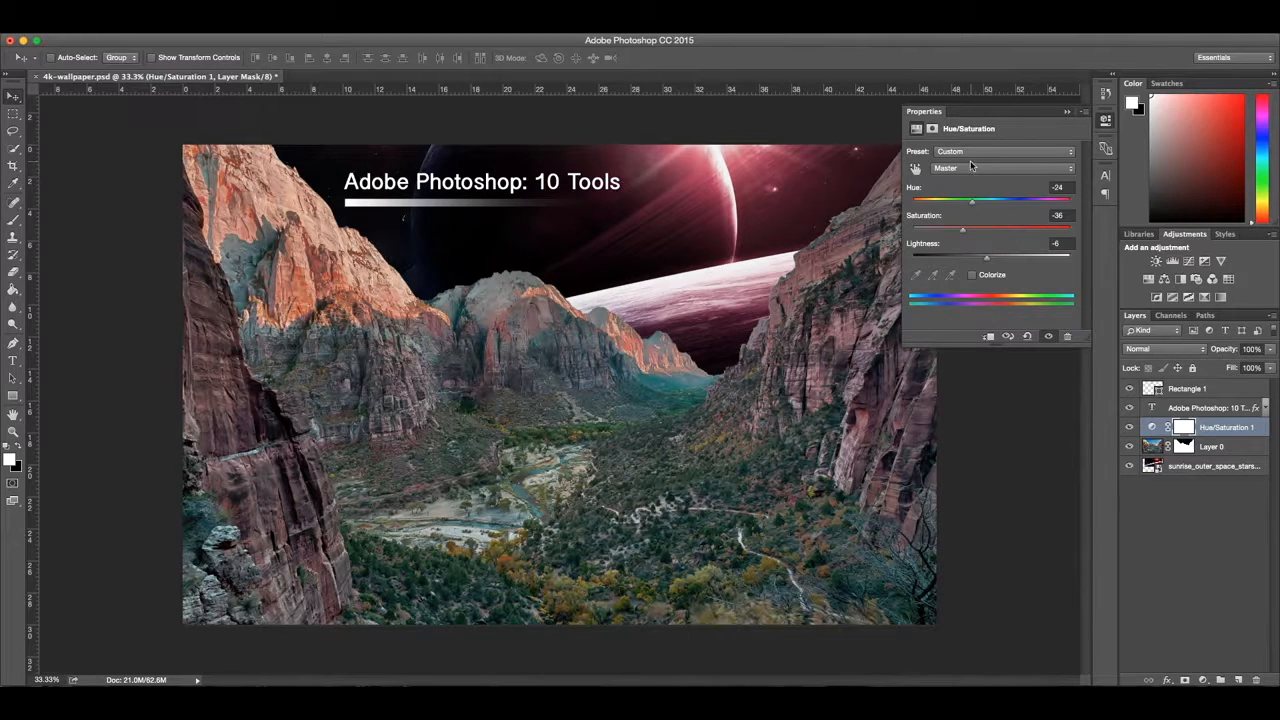
# Step: Shift the adjustment's hue further negative, fine-tune its lightness, close its properties and deselect the layer
pyautogui.moveTo(978, 204); pyautogui.dragTo(966, 203)
pyautogui.moveTo(986, 257); pyautogui.dragTo(988, 257)
pyautogui.click(1067, 112)
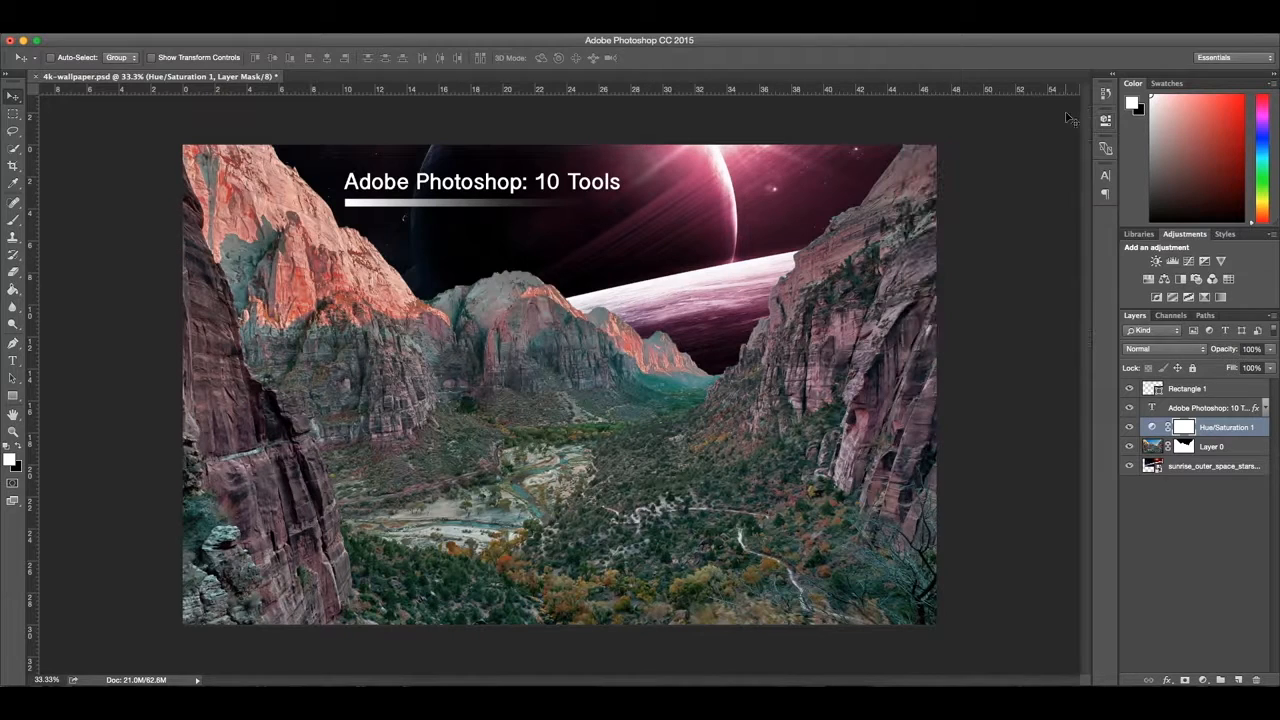
pyautogui.click(1228, 566)
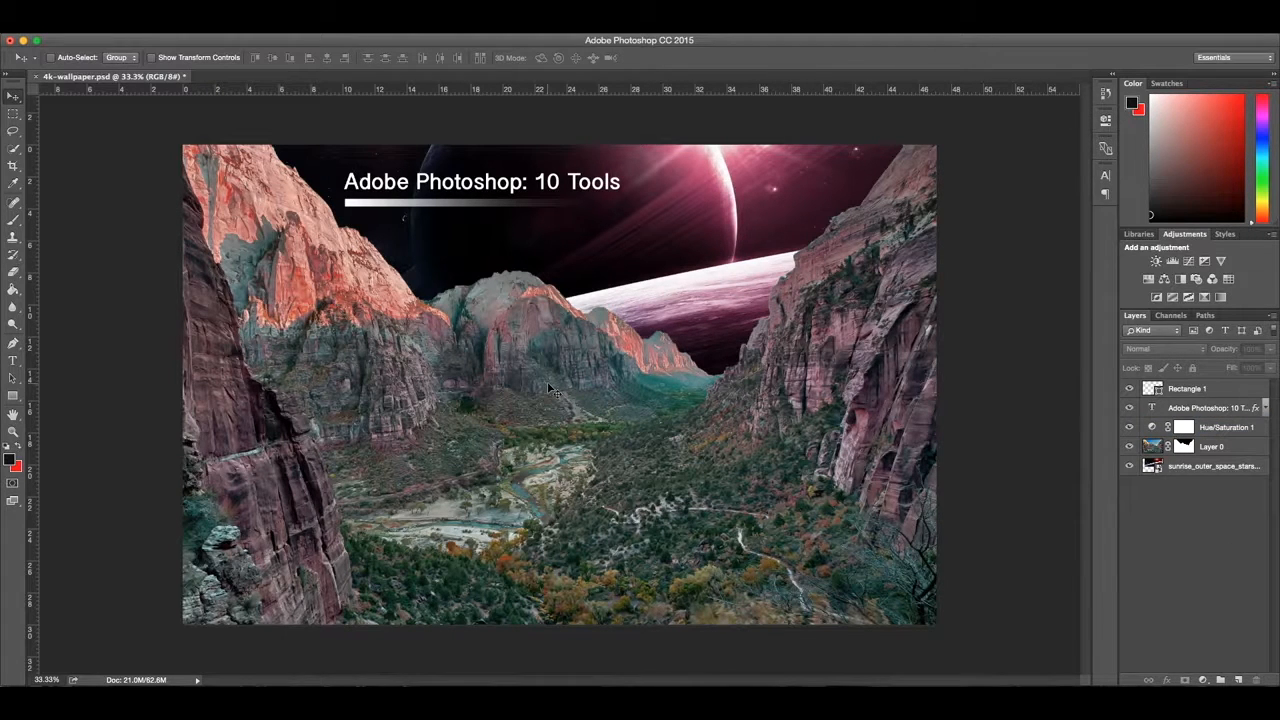